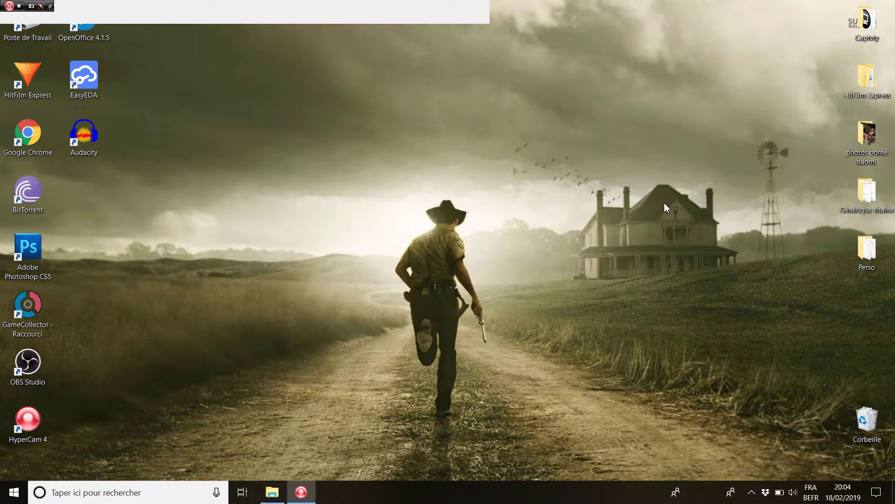
Search Google for "mame nonag" in Chrome, then close the browser
double_click(49, 135)
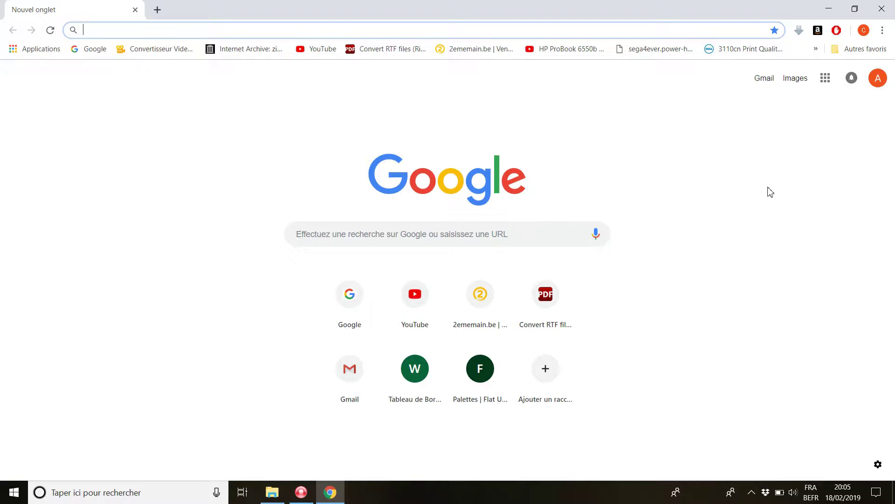
left_click(422, 231)
type("mame non")
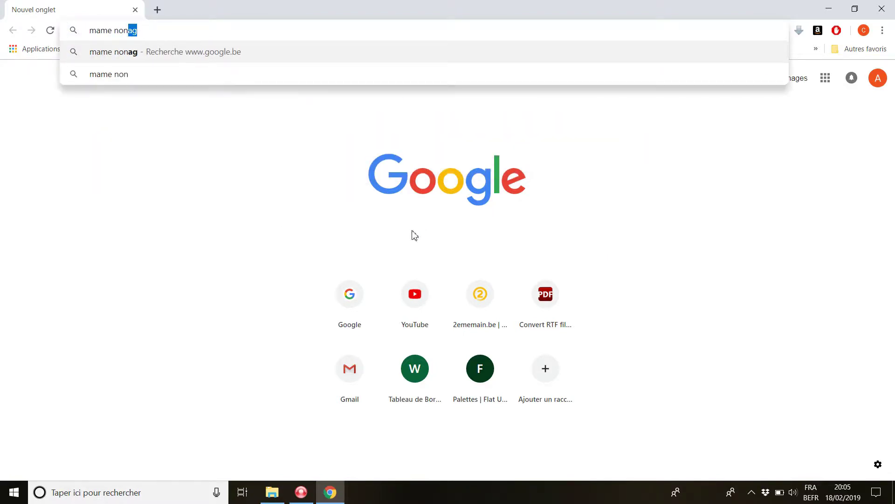
type("ag")
key("Return")
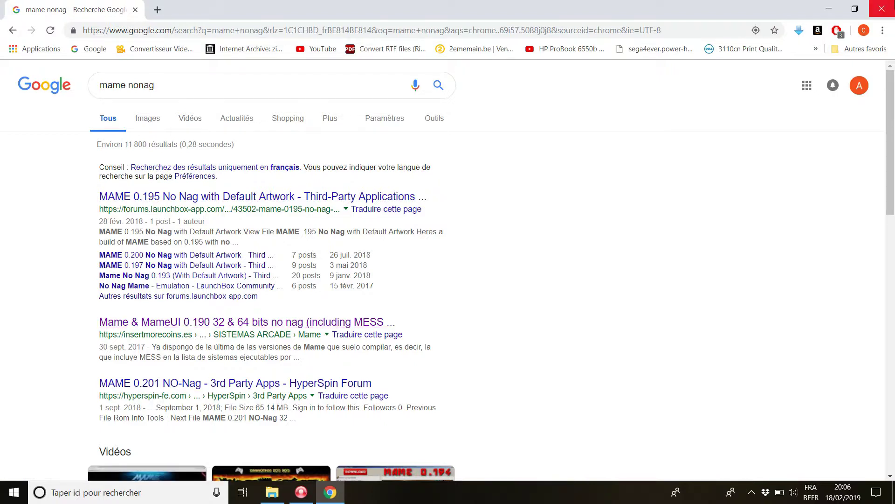
left_click(882, 8)
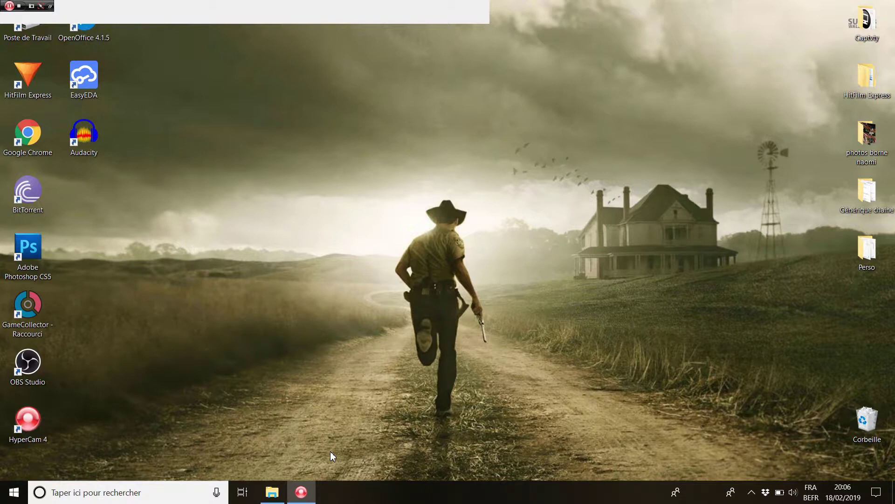
Switch to File Explorer and open the Emulators folder inside Fichier source\Hyperspin on drive D
left_click(267, 496)
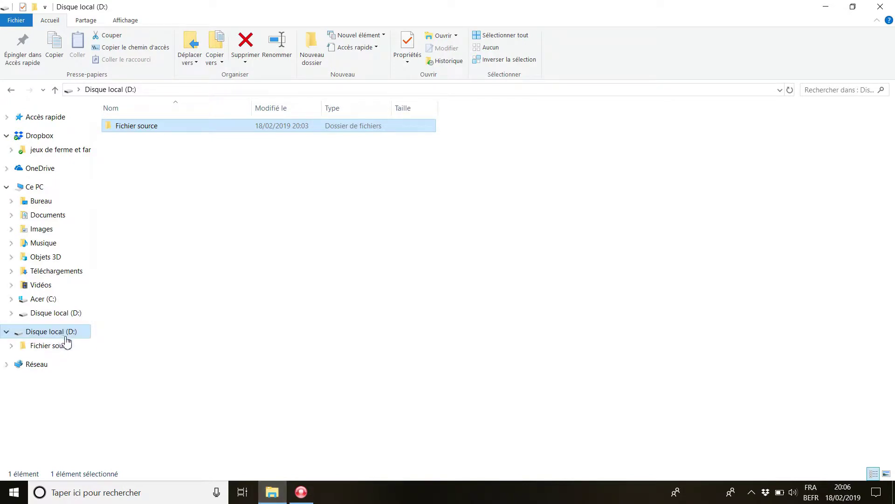
double_click(145, 131)
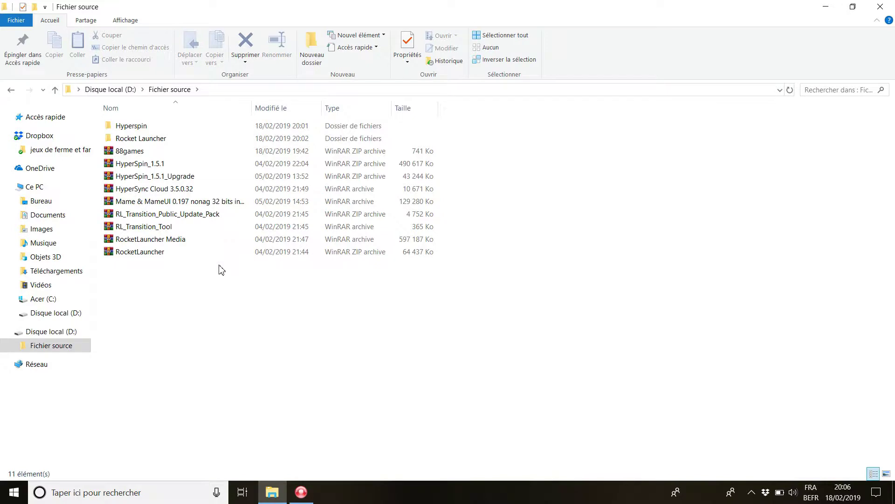
double_click(125, 127)
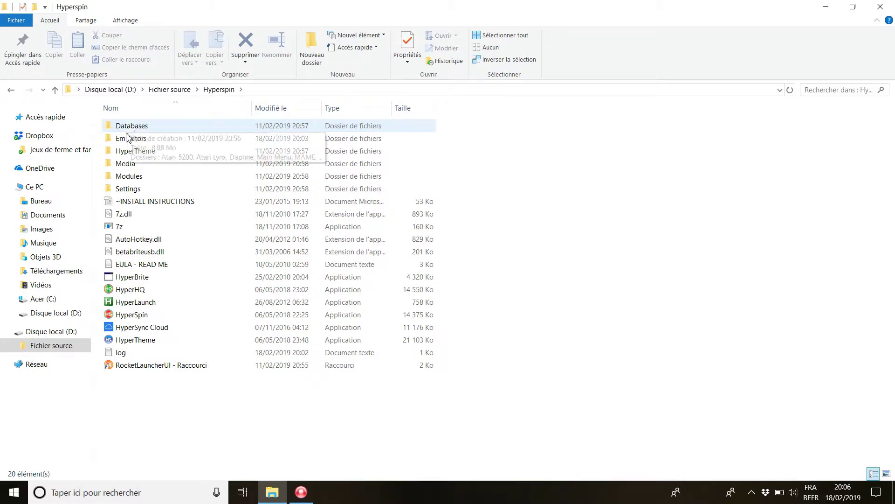
left_click(125, 144)
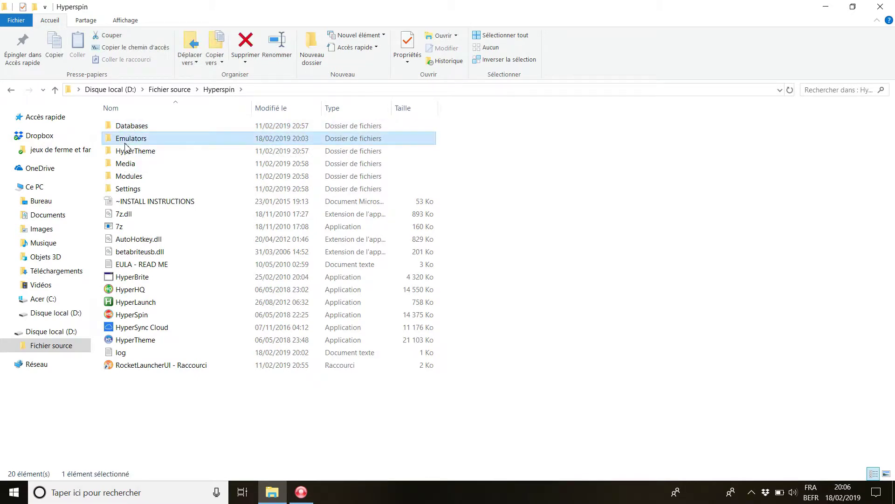
double_click(125, 143)
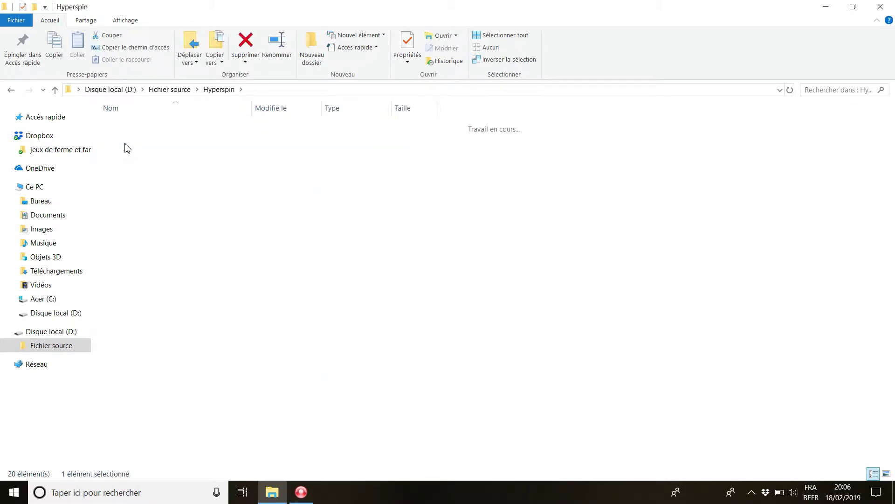
Create a new folder named MAME inside the Emulators folder
right_click(168, 223)
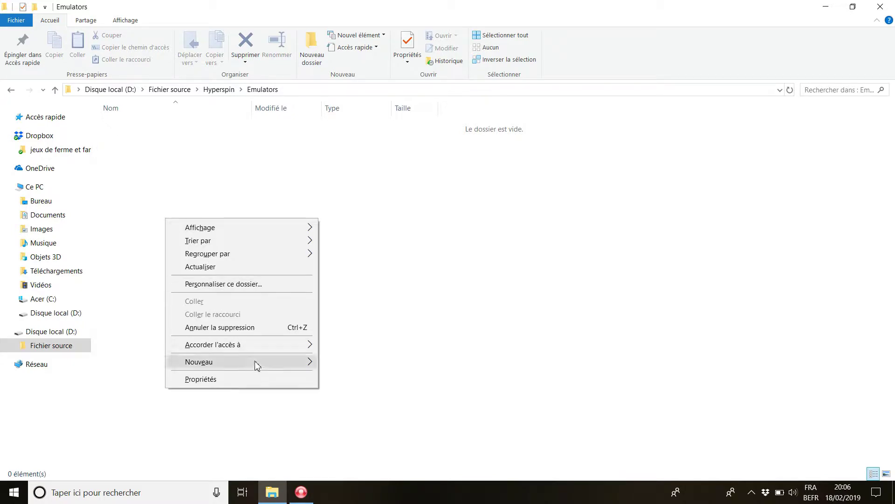
mouse_move(300, 367)
left_click(351, 363)
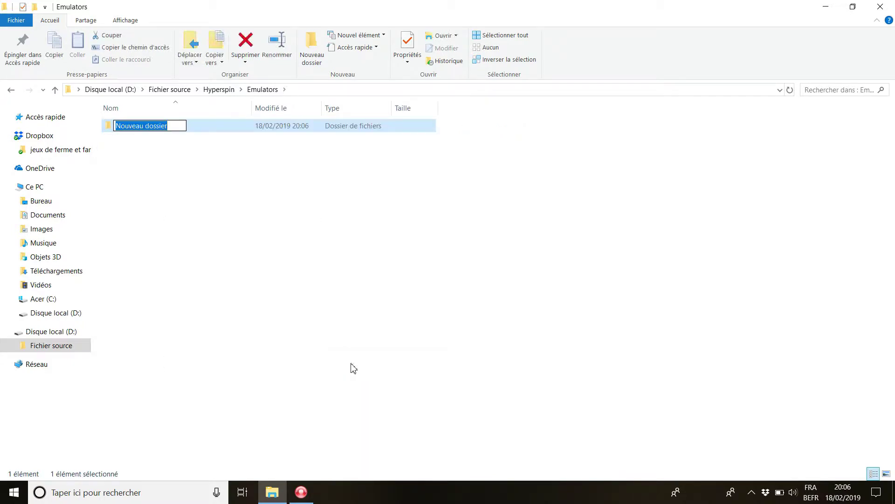
type("Mam")
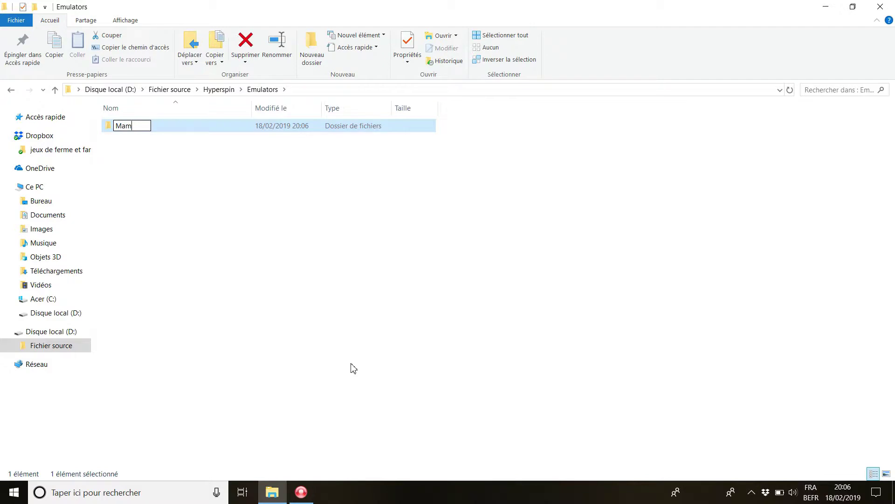
key("BackSpace")
key("BackSpace")
key("BackSpace")
key("Caps_Lock")
type("MAME")
key("Return")
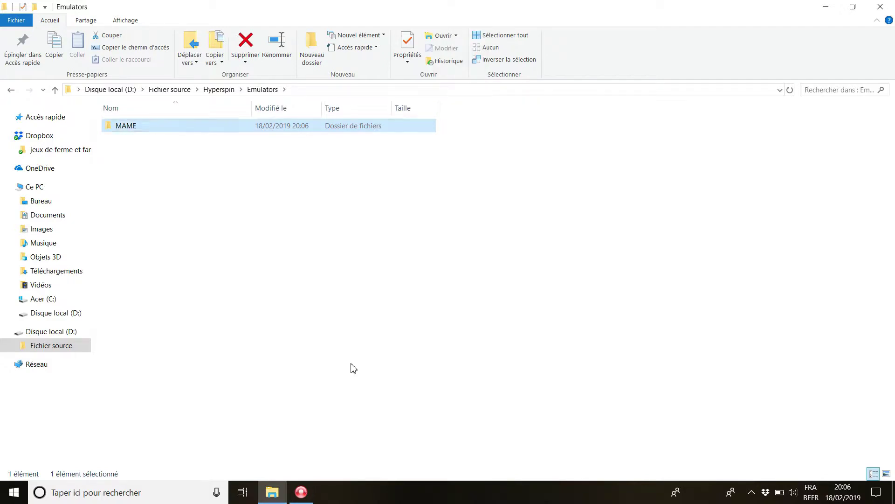
left_click(274, 260)
key("Caps_Lock")
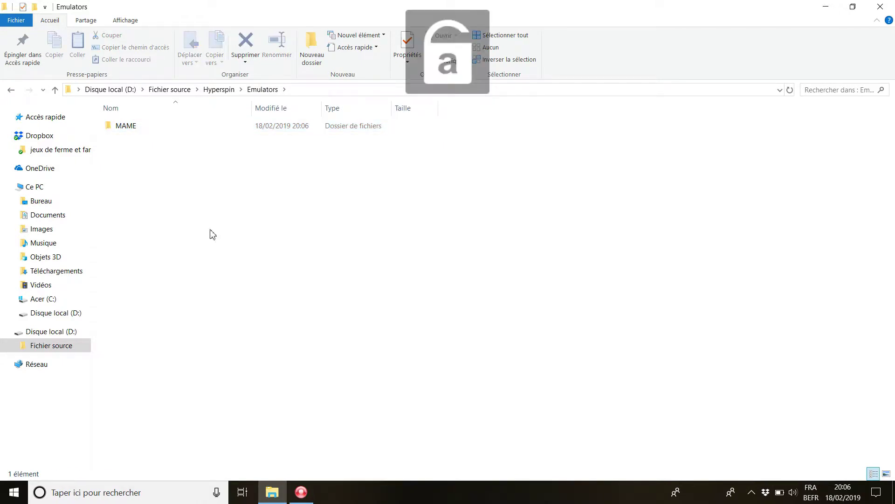
Go back to Fichier source and open the Mame & MameUI 0.197 nonag 32 bits archive in WinRAR, dismissing the licence reminder
left_click(14, 90)
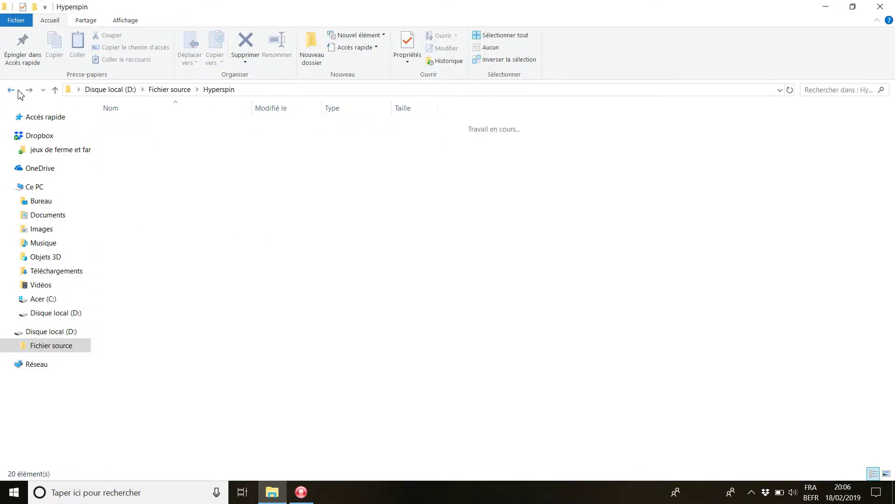
left_click(14, 91)
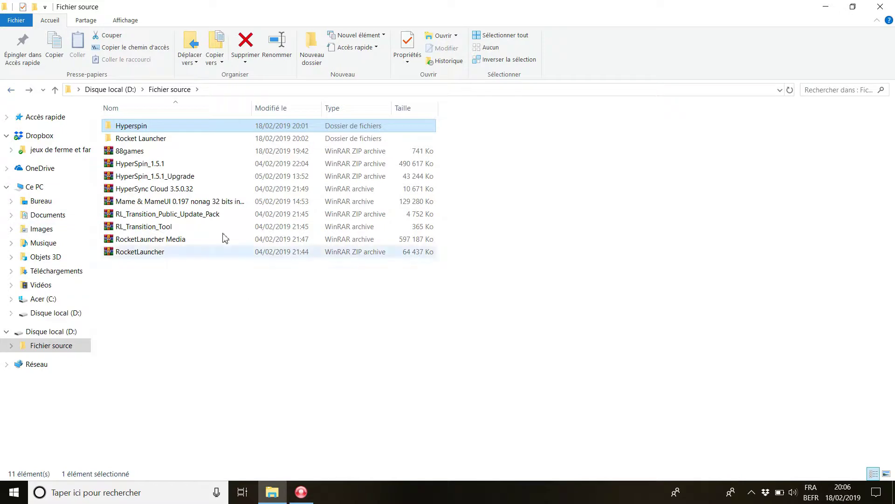
left_click(170, 206)
double_click(170, 205)
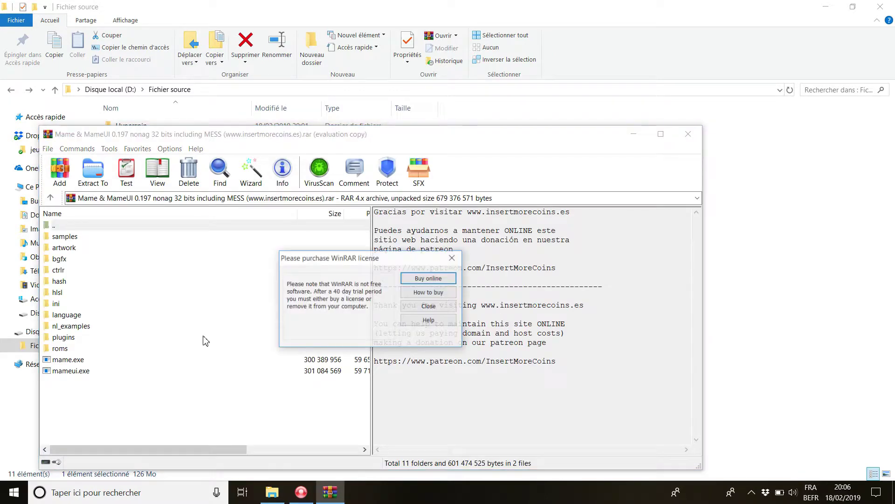
left_click(429, 306)
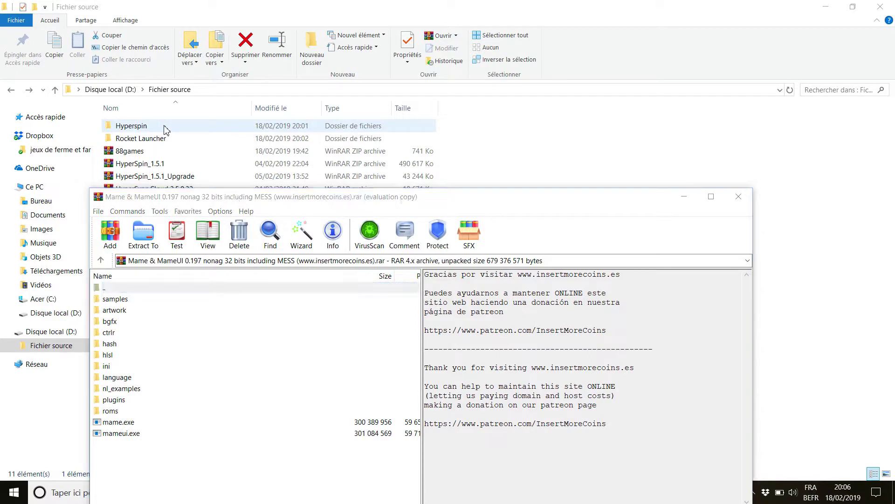
Extract all contents of the Mame & MameUI archive into Hyperspin\Emulators\MAME and close the archive
double_click(166, 127)
double_click(139, 139)
left_click(126, 128)
double_click(127, 127)
key("alt+Tab")
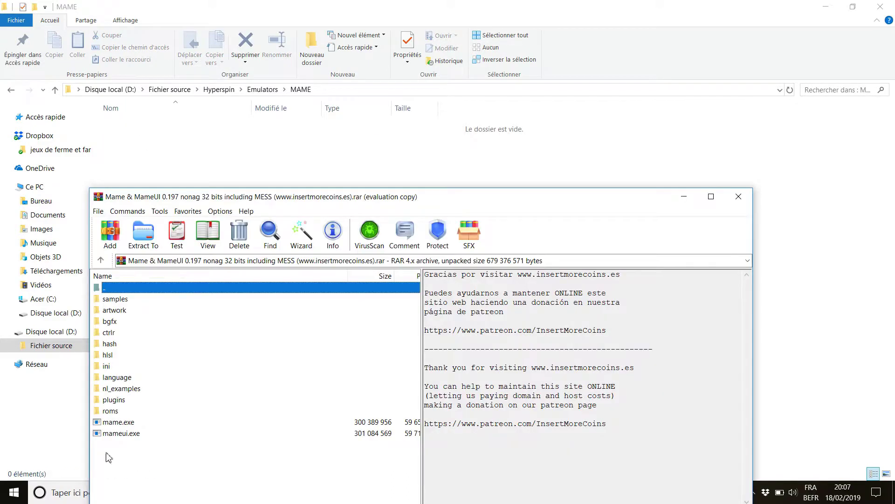
left_click_drag(138, 472, 153, 163)
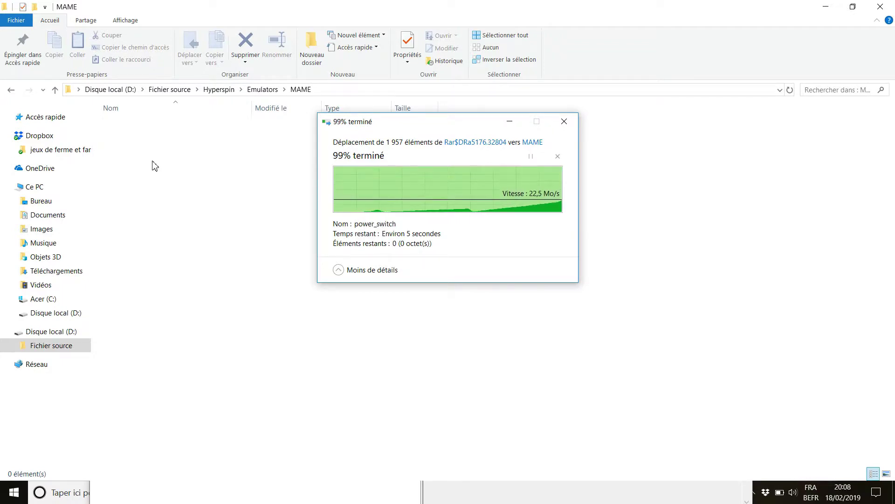
left_click(232, 360)
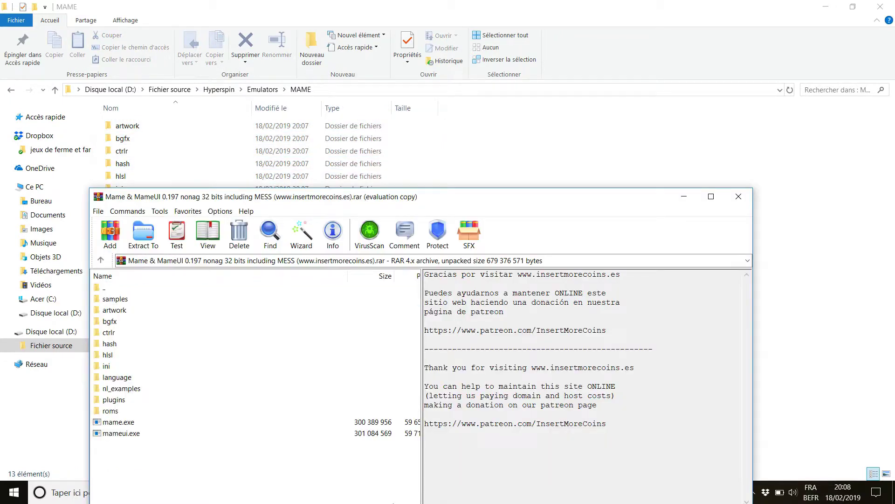
left_click(740, 197)
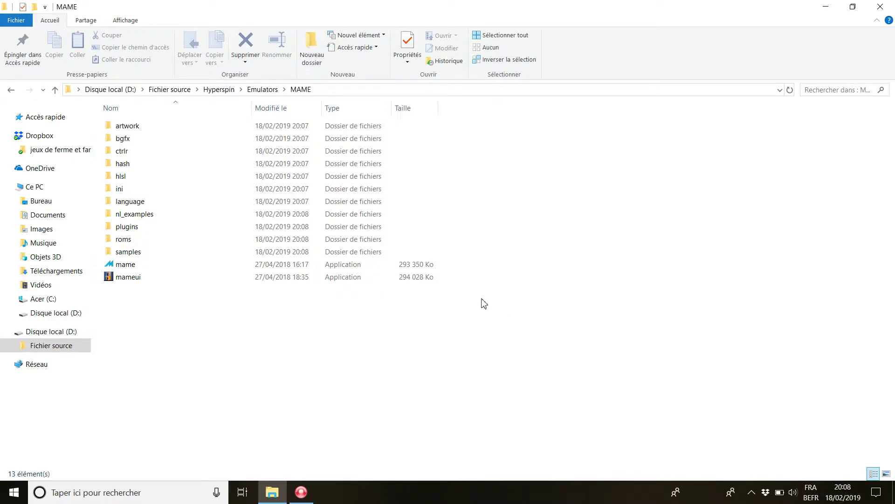
Return to the Fichier source folder and copy the 88games ZIP archive
left_click(12, 90)
left_click(12, 90)
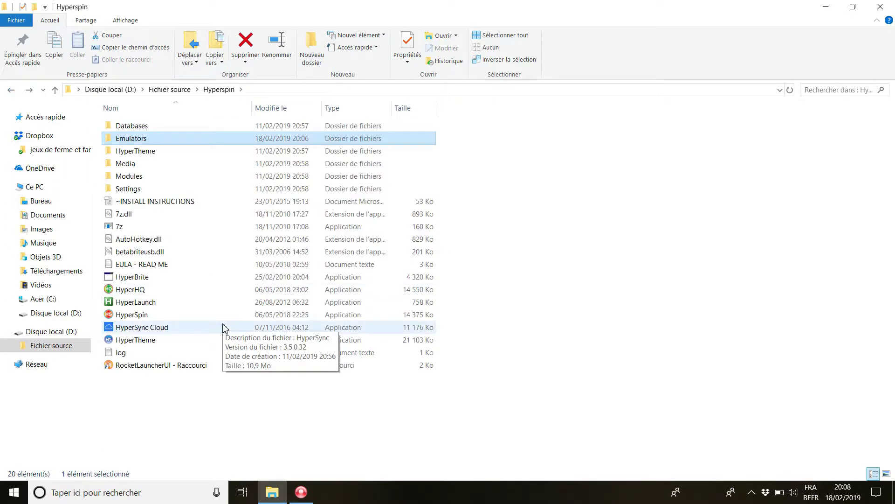
left_click(12, 91)
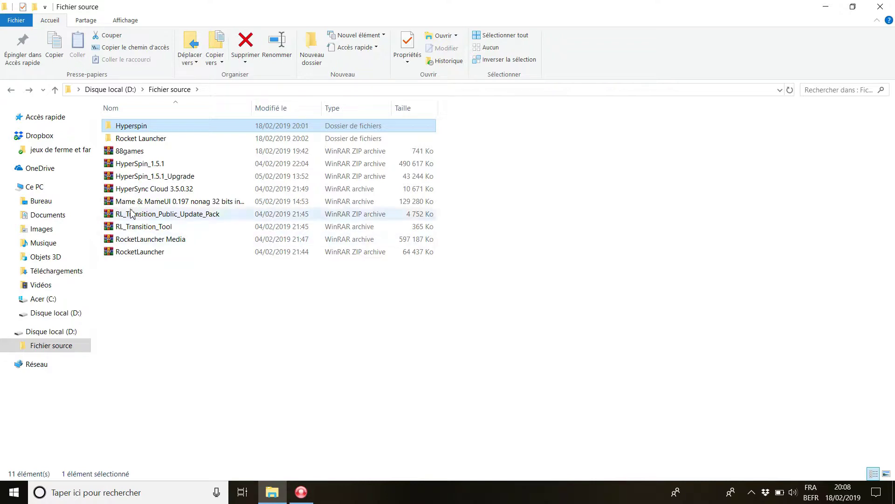
left_click(137, 152)
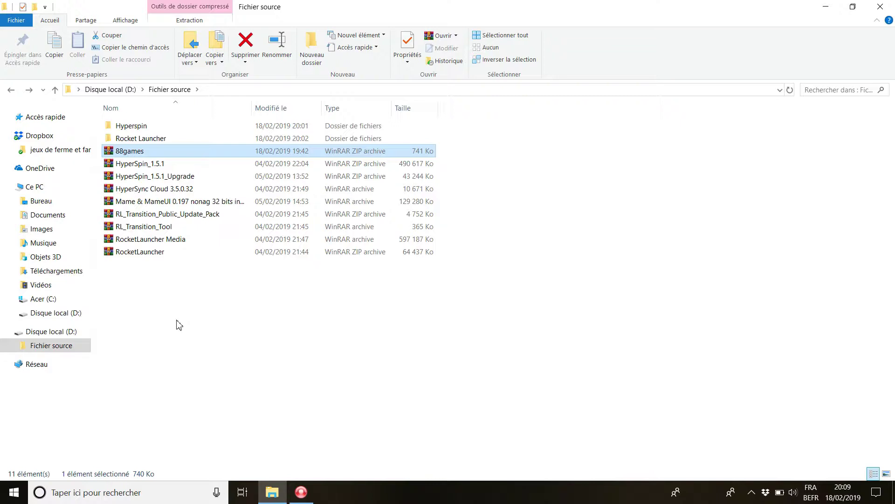
key("ctrl+c")
Paste the 88games archive into the Hyperspin\Emulators\MAME\roms folder
left_click(130, 126)
double_click(131, 127)
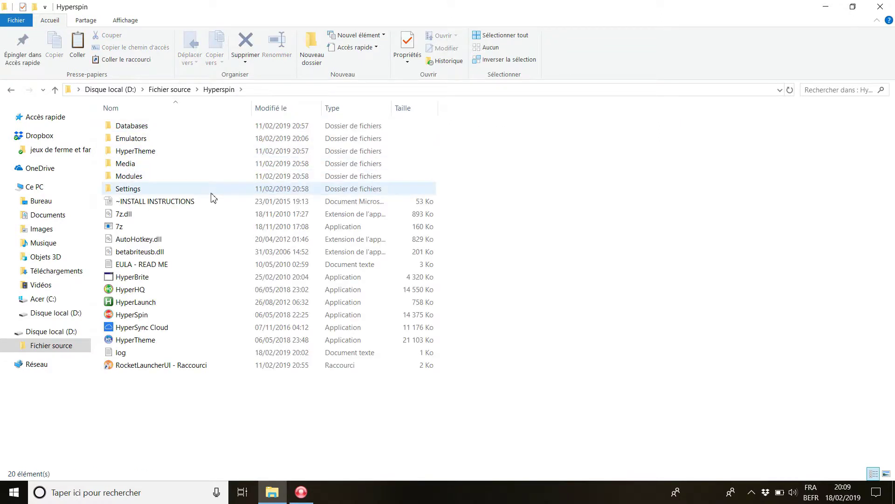
double_click(128, 139)
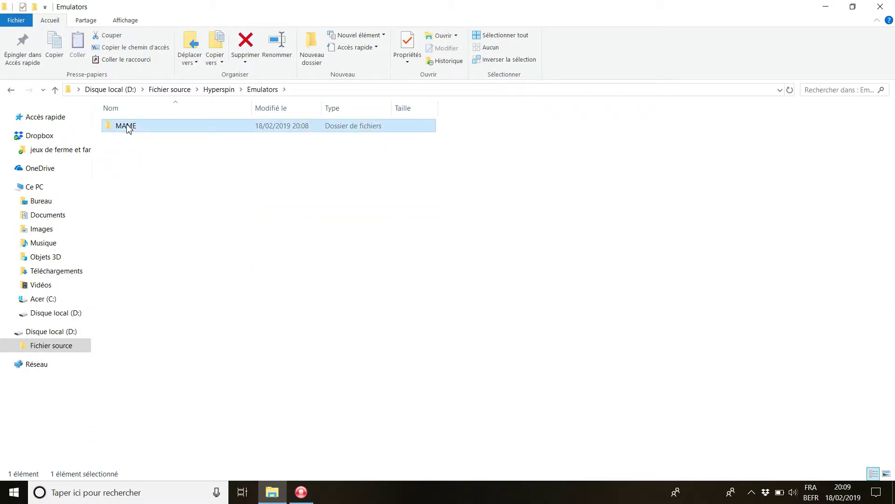
double_click(128, 125)
double_click(122, 238)
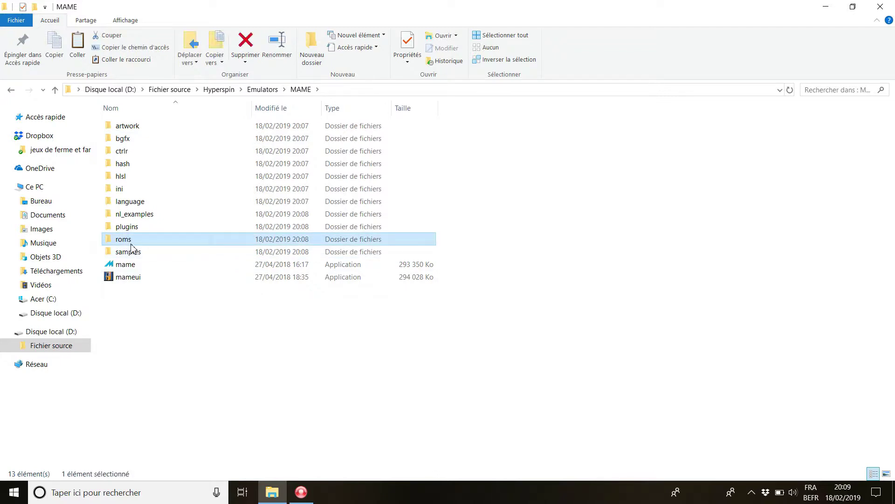
key("ctrl+v")
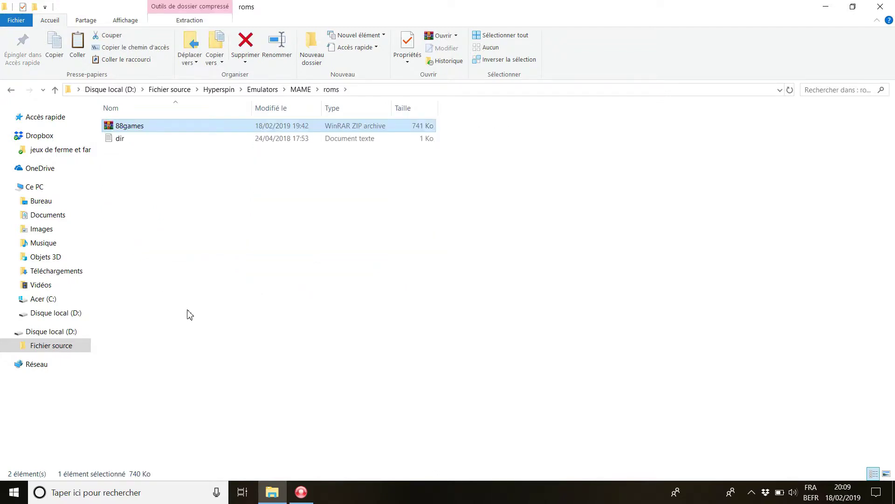
Launch the mame application from the MAME folder and filter the machine list to Available
left_click(11, 90)
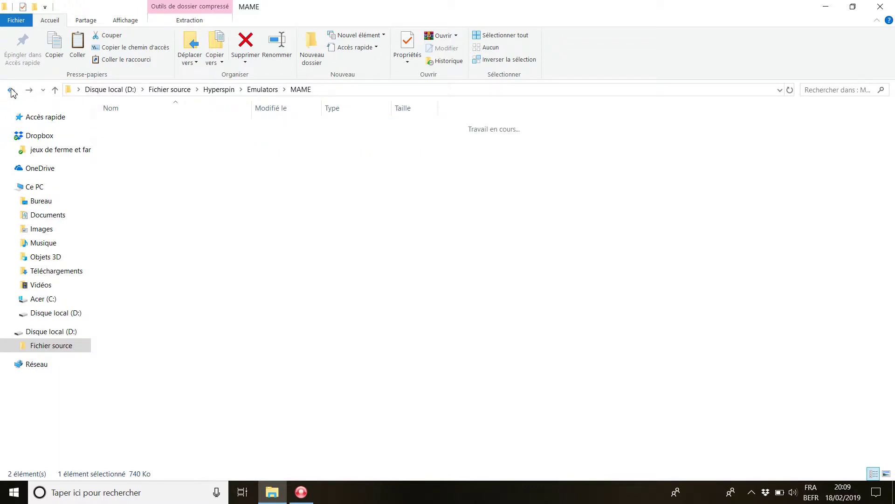
left_click(245, 371)
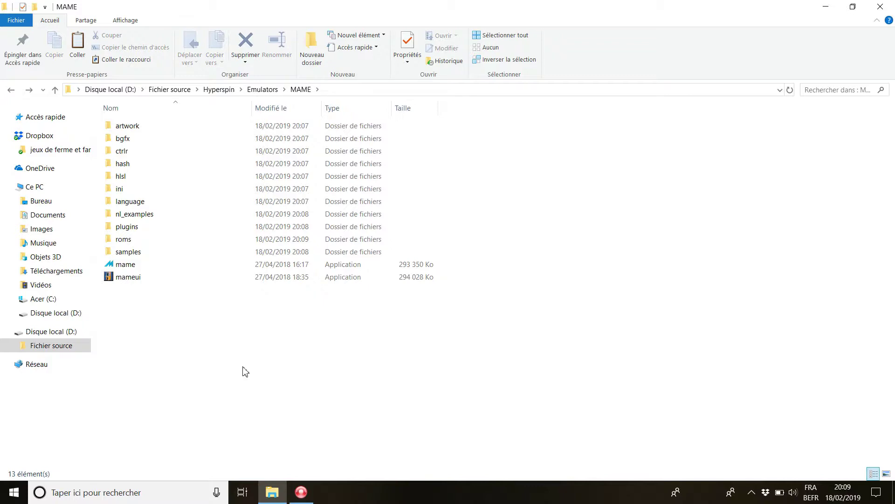
double_click(122, 266)
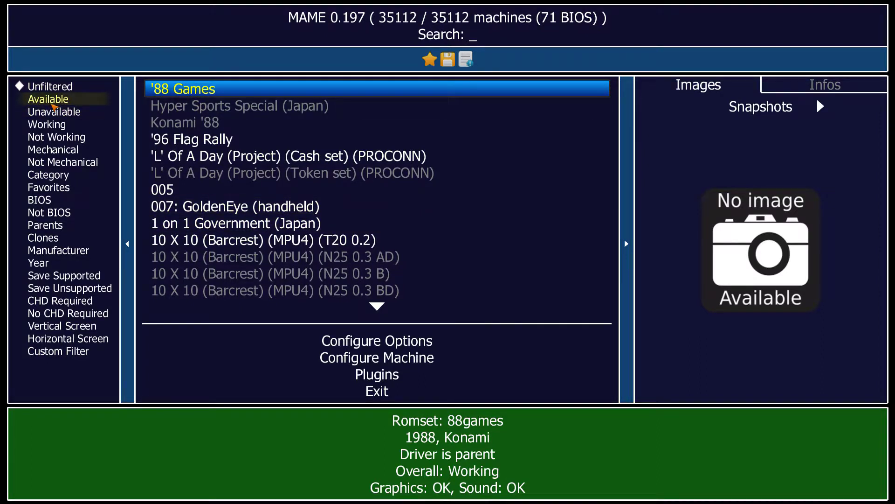
left_click(52, 105)
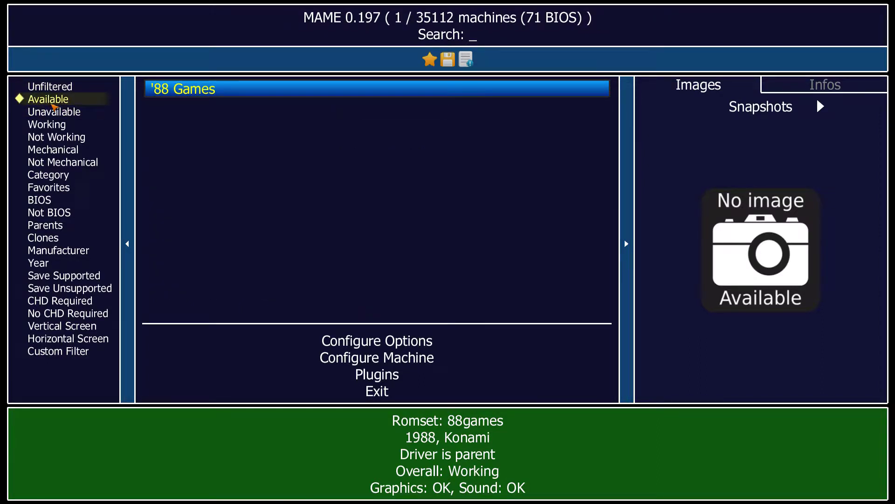
Start '88 Games in MAME to test it, then exit the game back to the machine list
double_click(191, 90)
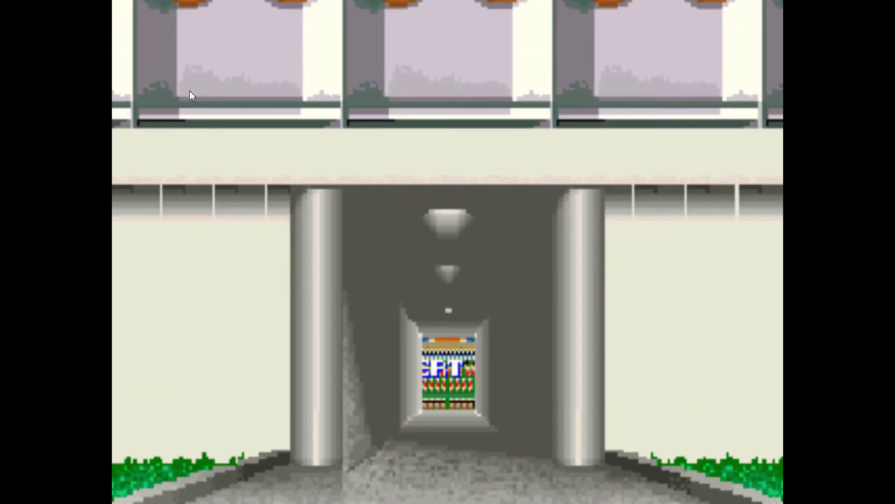
key("Escape")
key("Return")
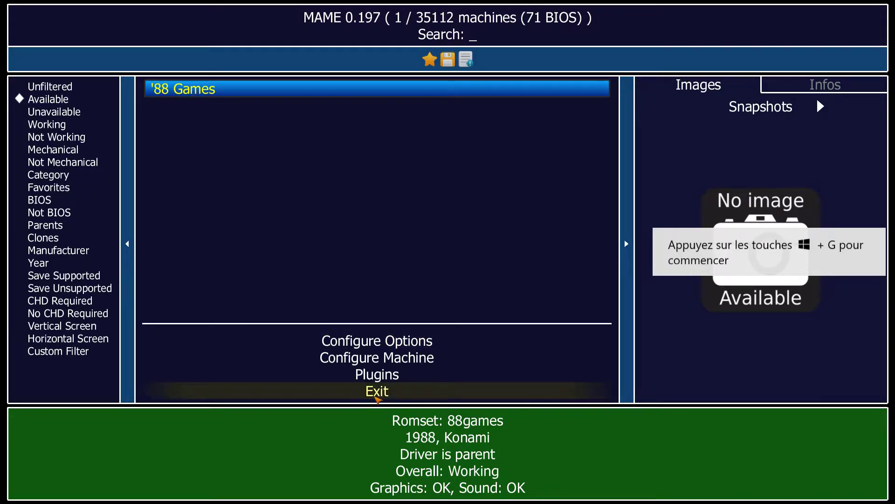
Exit MAME, return to the Hyperspin folder and launch HyperHQ
left_click(376, 394)
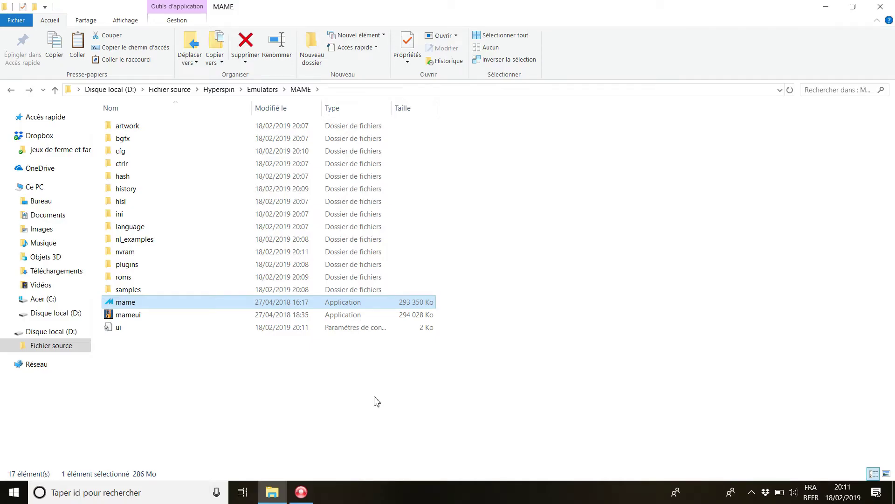
left_click(218, 89)
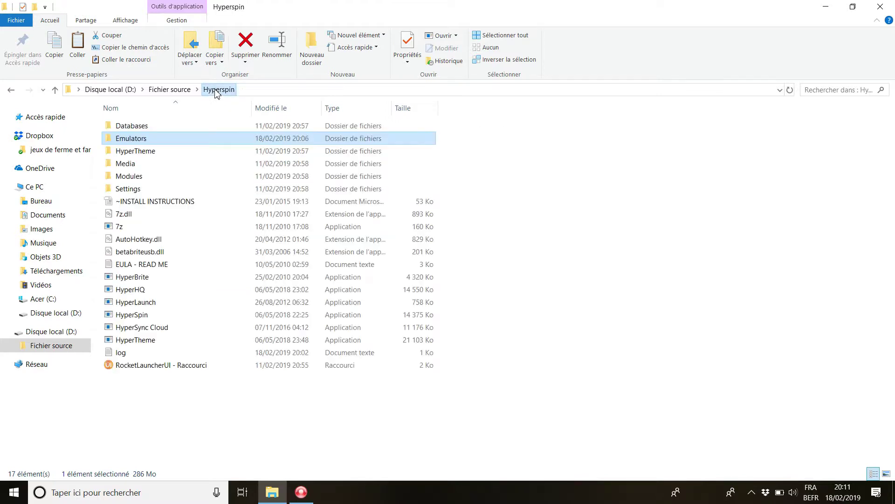
double_click(123, 290)
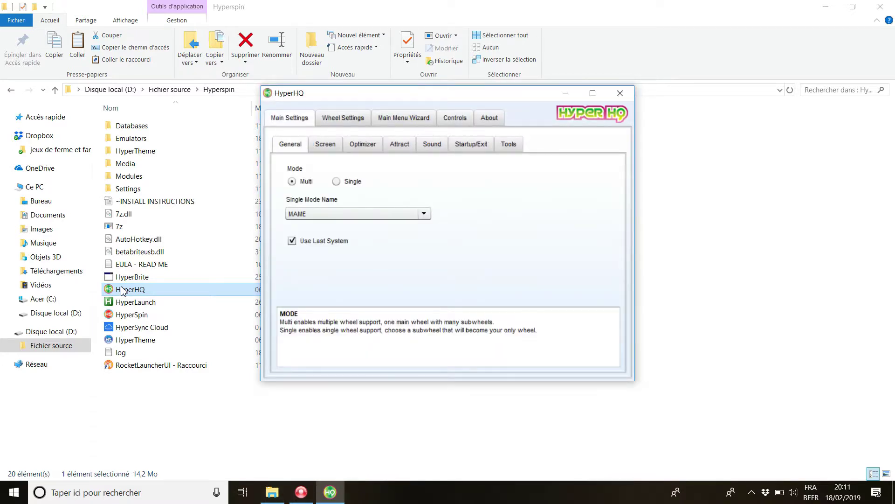
In the wheel settings for MAME, set the executable to mame.exe from the Emulators\Mame folder
left_click(339, 122)
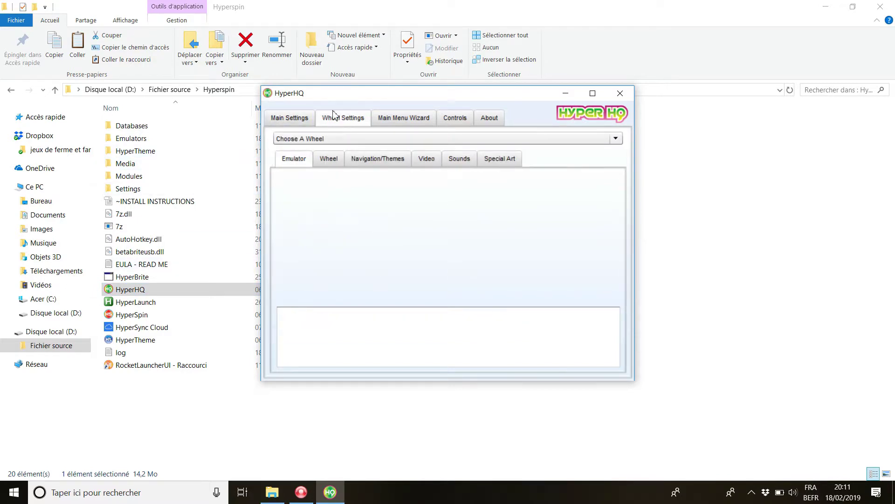
left_click(331, 140)
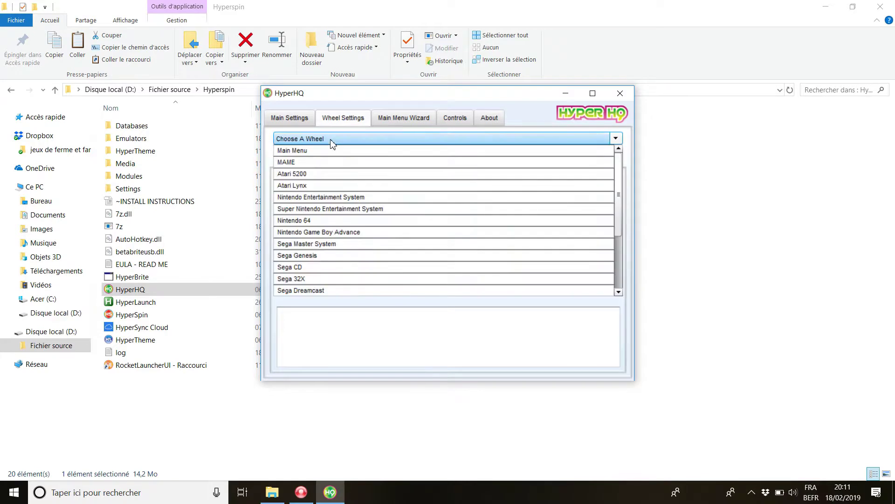
left_click(300, 163)
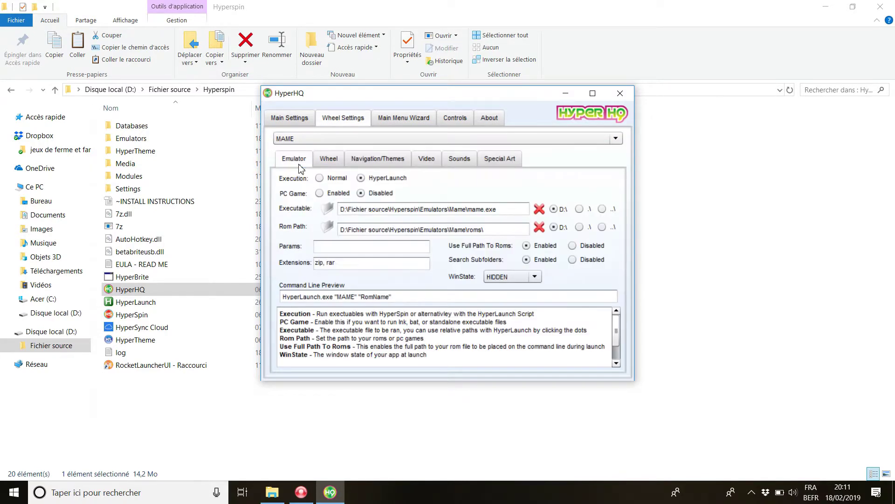
left_click(327, 209)
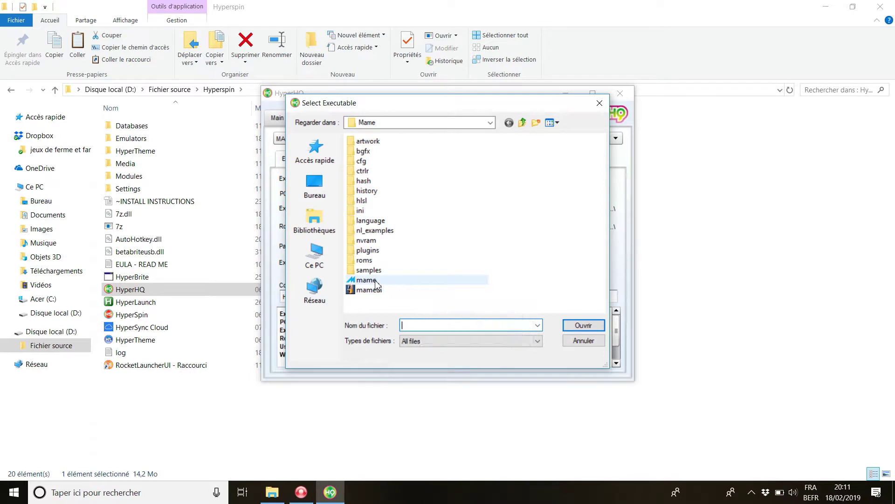
double_click(366, 281)
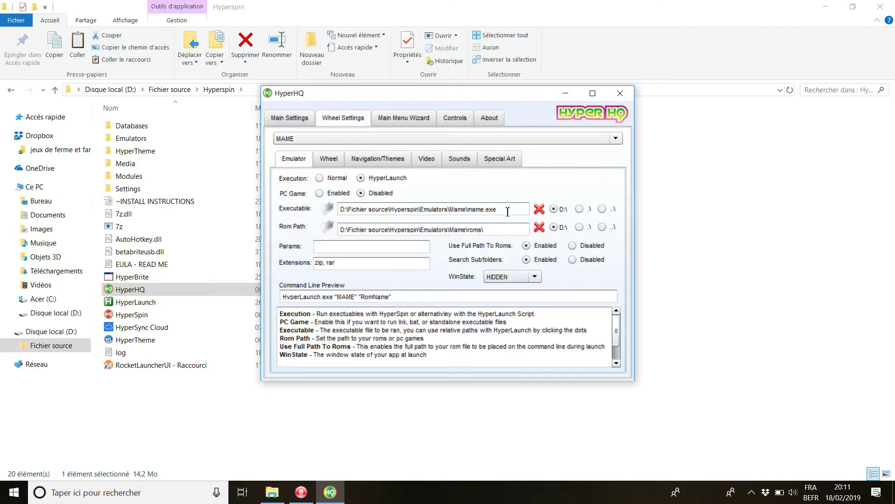
Set the MAME wheel's Rom Path to D:\Fichier source\Hyperspin\Emulators\MAME\roms, then close HyperHQ
left_click(328, 228)
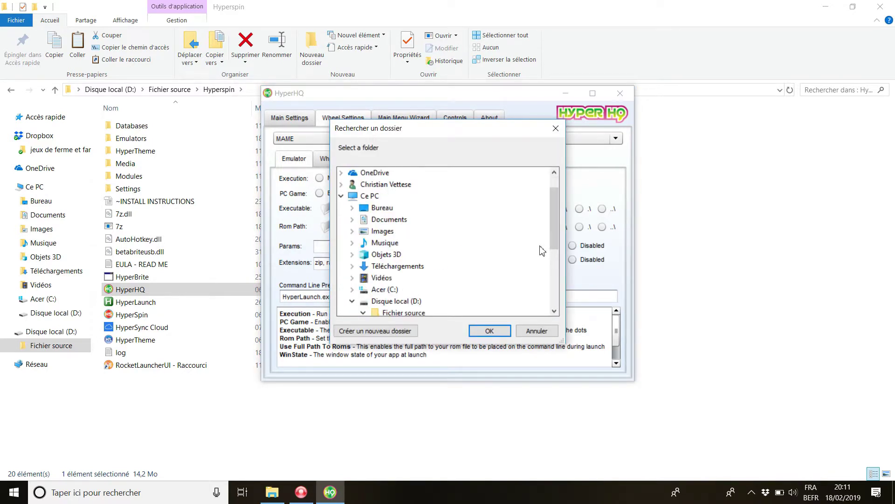
left_click(554, 311)
left_click(554, 311)
left_click(554, 311)
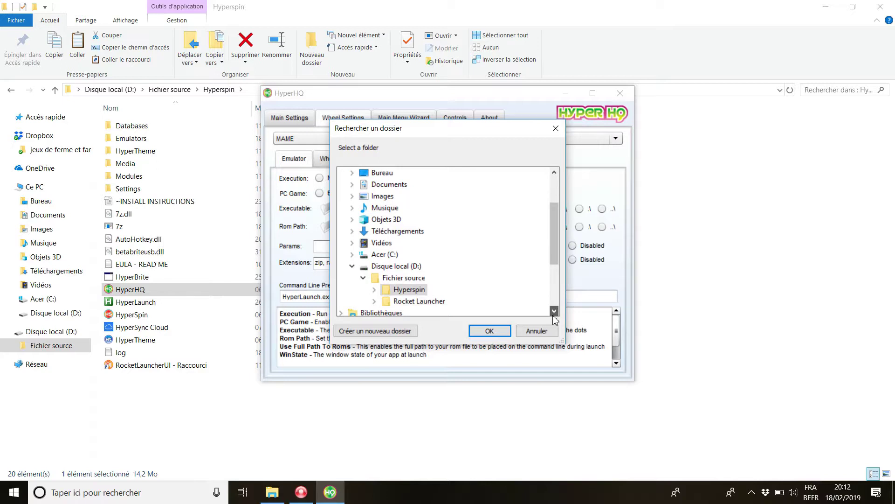
left_click(554, 311)
left_click(554, 311)
double_click(400, 267)
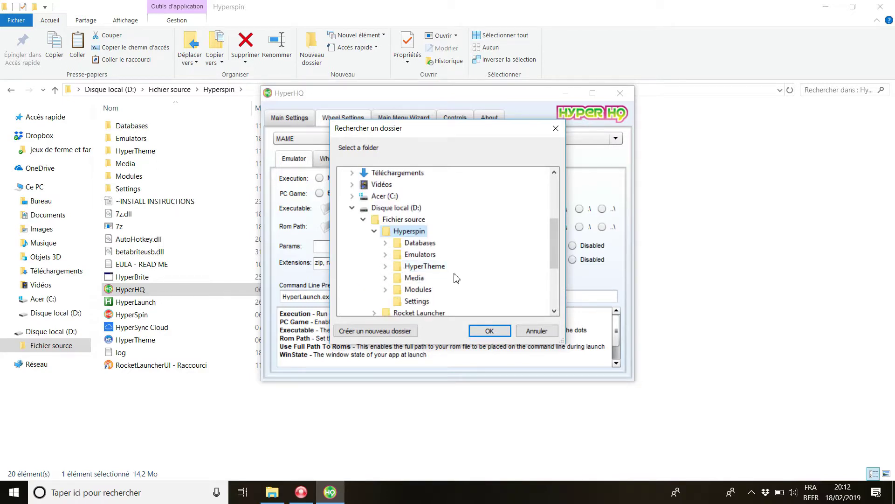
double_click(425, 254)
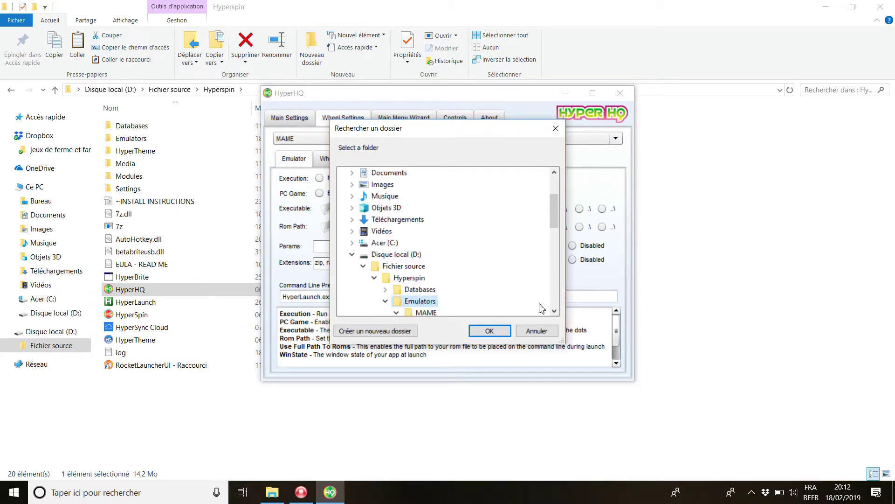
double_click(425, 312)
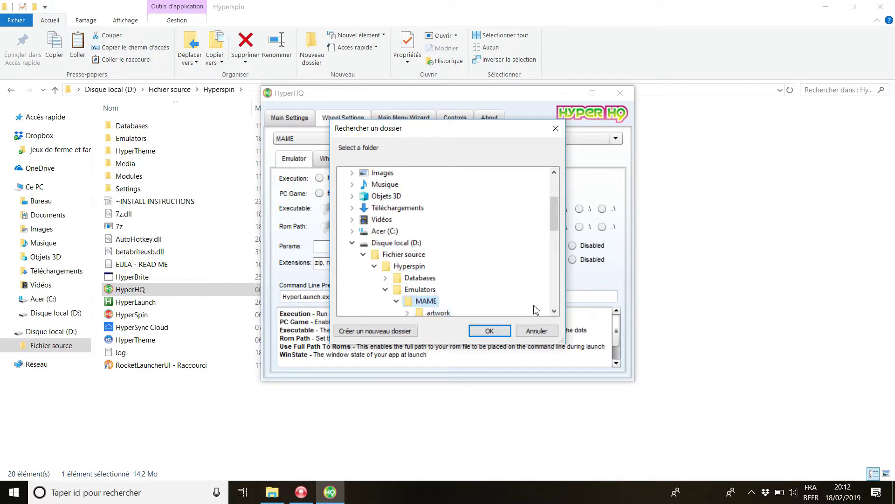
left_click(554, 311)
left_click(554, 311)
left_click(554, 311)
left_click(554, 311)
left_click(554, 311)
left_click(554, 311)
left_click(554, 311)
left_click(554, 311)
left_click(554, 311)
left_click(554, 312)
left_click(554, 311)
left_click(555, 312)
left_click(554, 311)
left_click(554, 311)
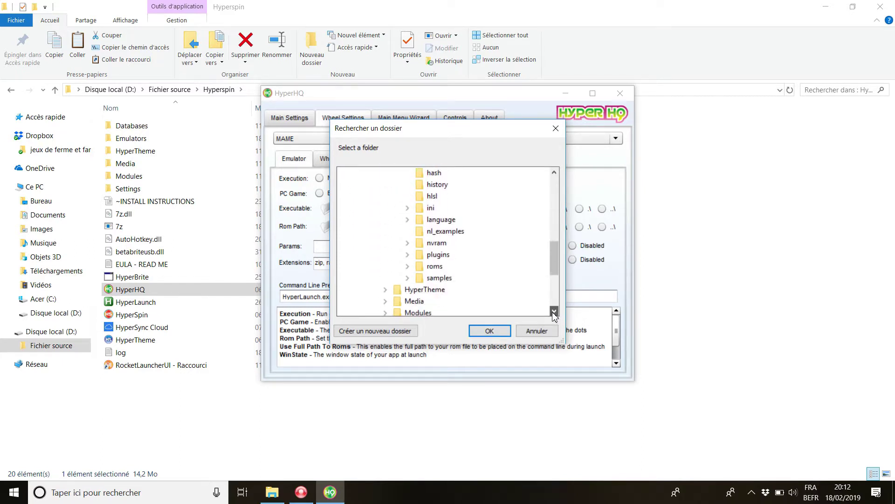
left_click(429, 266)
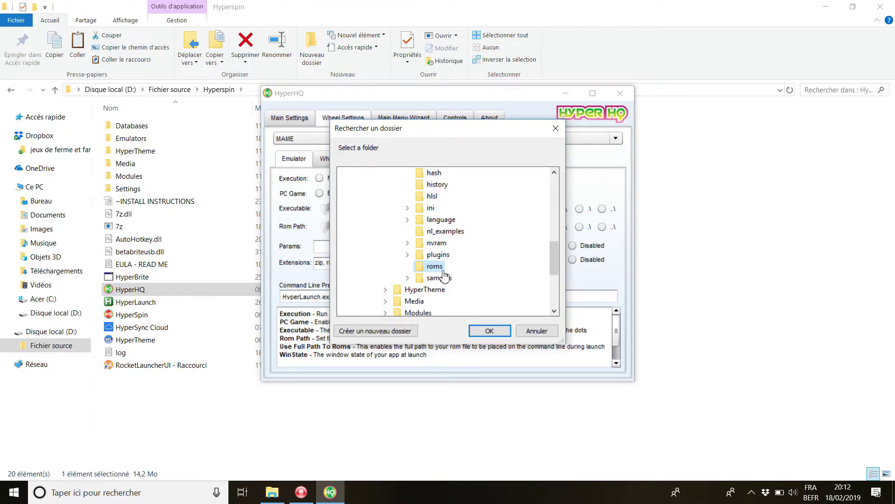
left_click(484, 331)
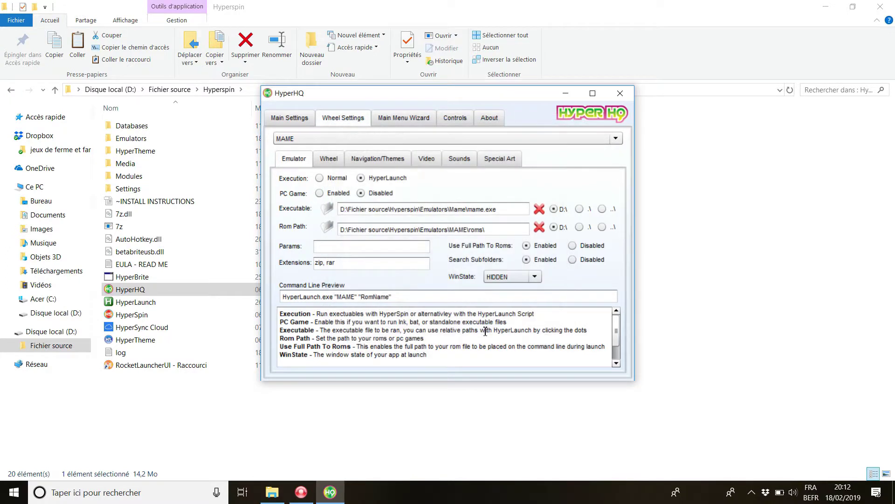
left_click(351, 262)
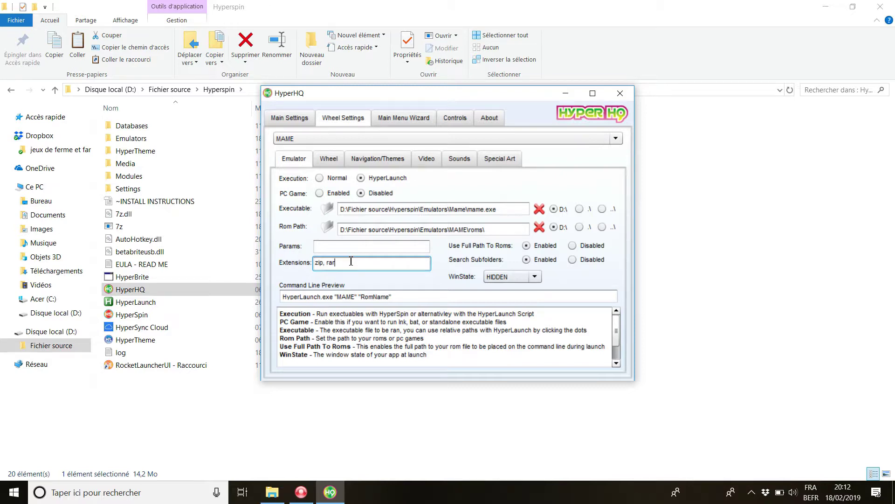
left_click(619, 95)
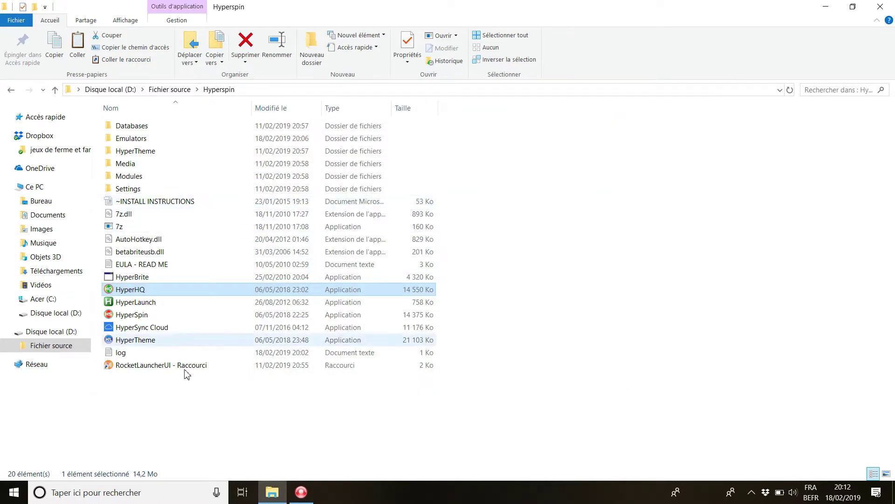
Launch RocketLauncherUI from its shortcut in the Hyperspin folder and maximize its window
left_click(166, 366)
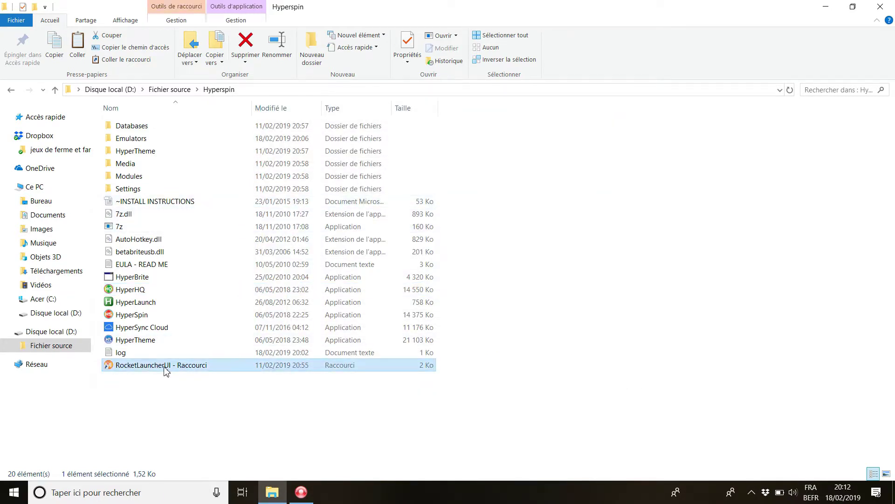
double_click(166, 366)
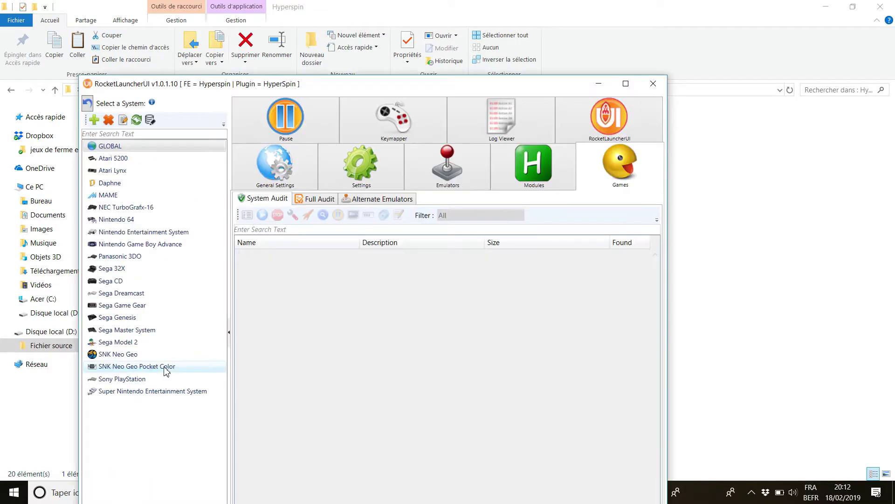
left_click(627, 84)
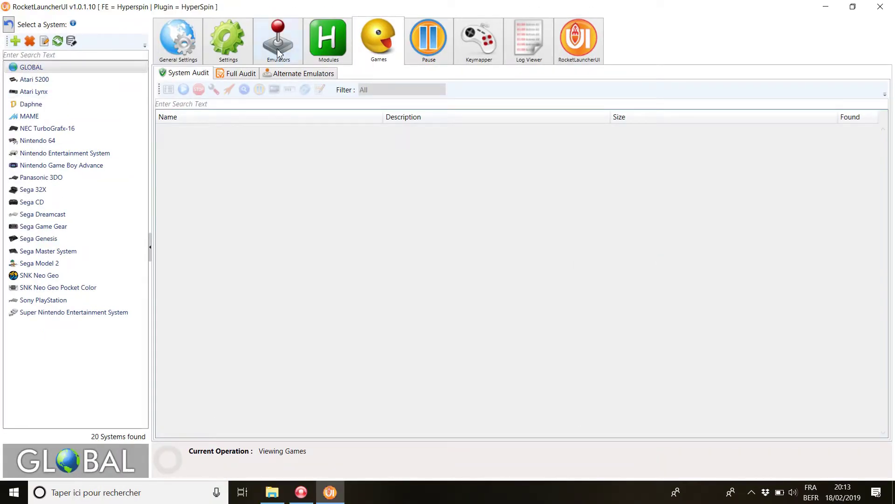
Open the MAME entry in the GLOBAL emulator list for editing
left_click(277, 49)
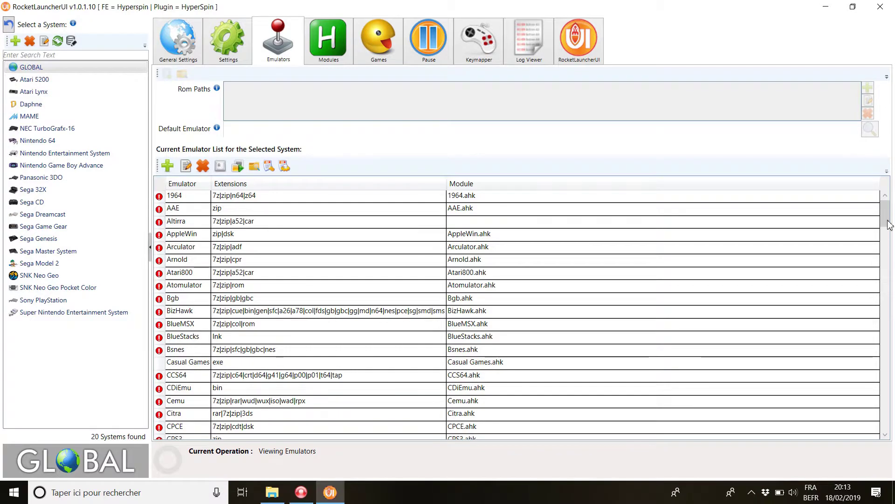
mouse_move(885, 225)
left_mouse_down()
mouse_move(880, 268)
mouse_move(885, 172)
left_mouse_up()
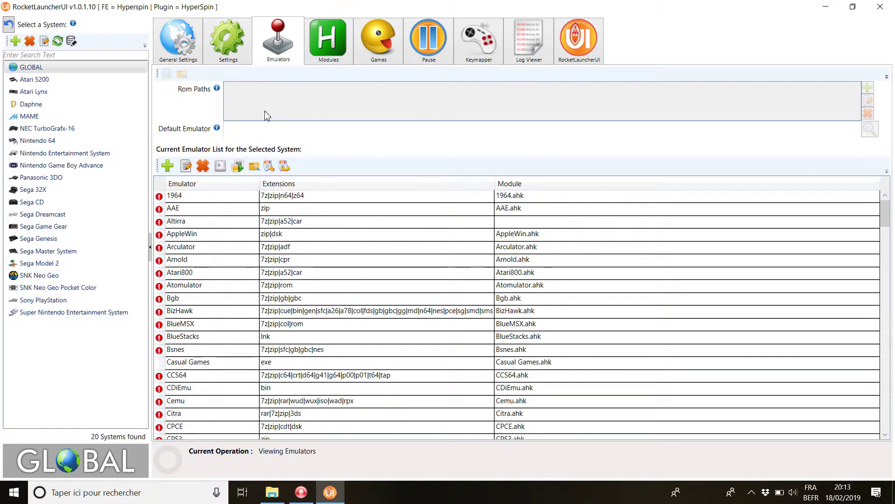
left_click_drag(884, 208, 881, 315)
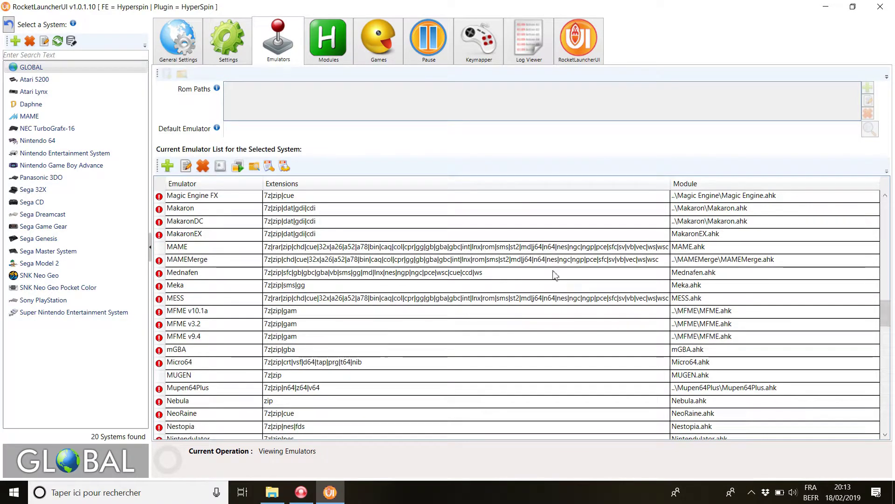
double_click(187, 246)
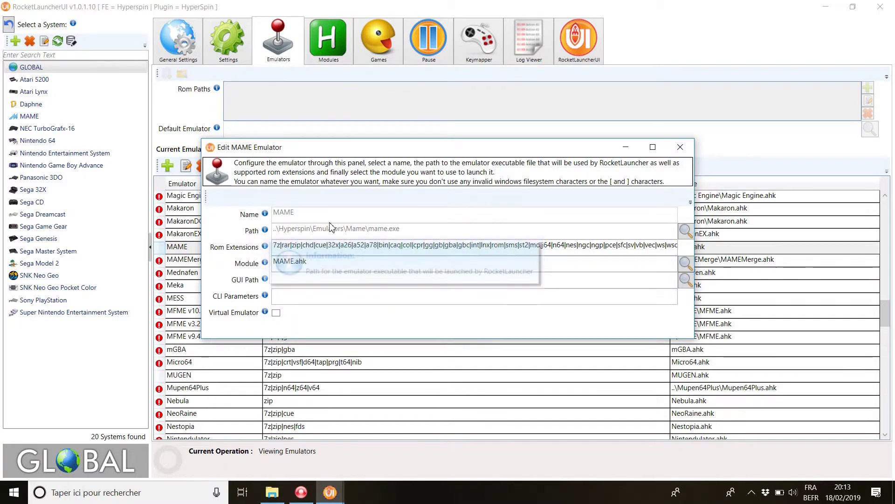
Set the MAME emulator's path to mame.exe in Hyperspin\Emulators\MAME and close the emulator settings
left_click(685, 231)
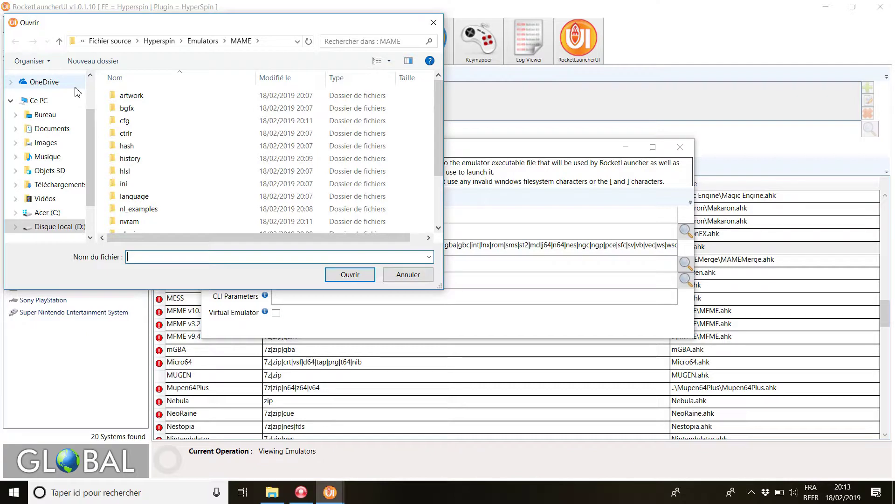
left_click(155, 42)
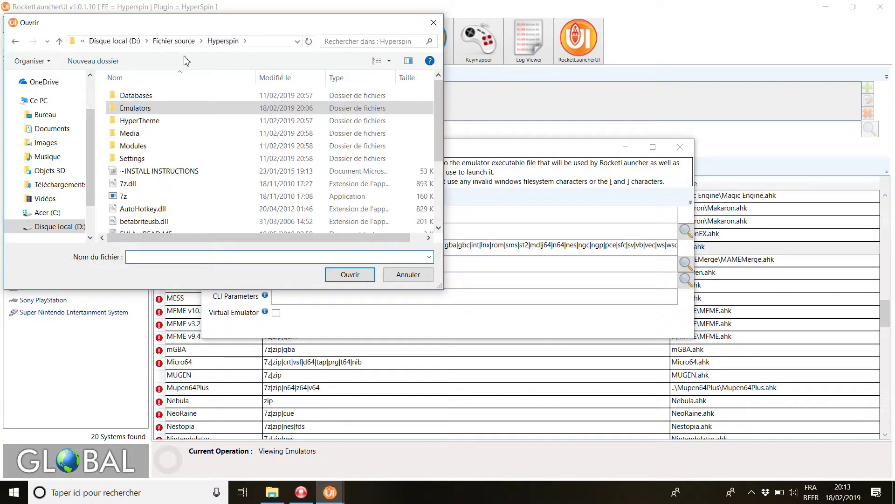
double_click(138, 111)
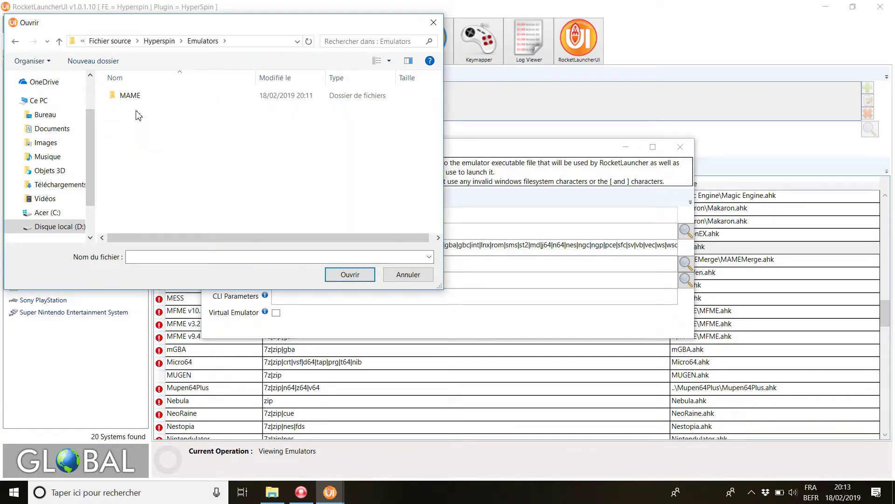
double_click(125, 96)
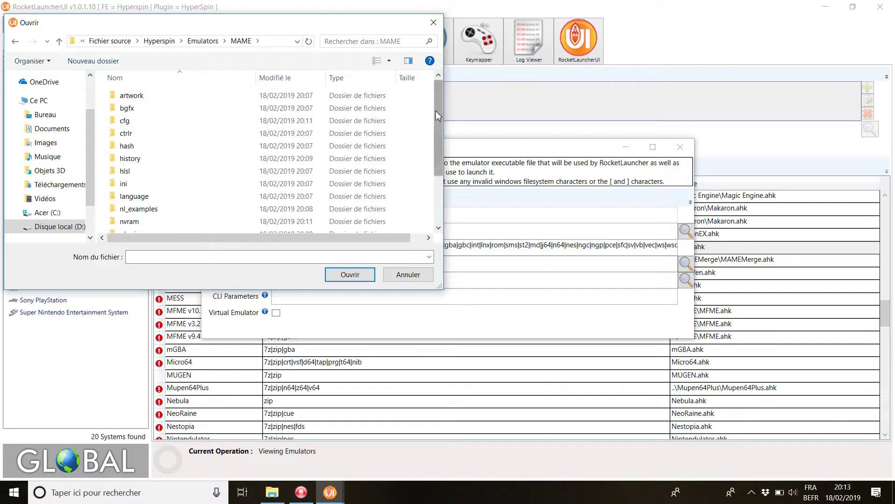
left_click_drag(436, 115, 435, 194)
double_click(144, 203)
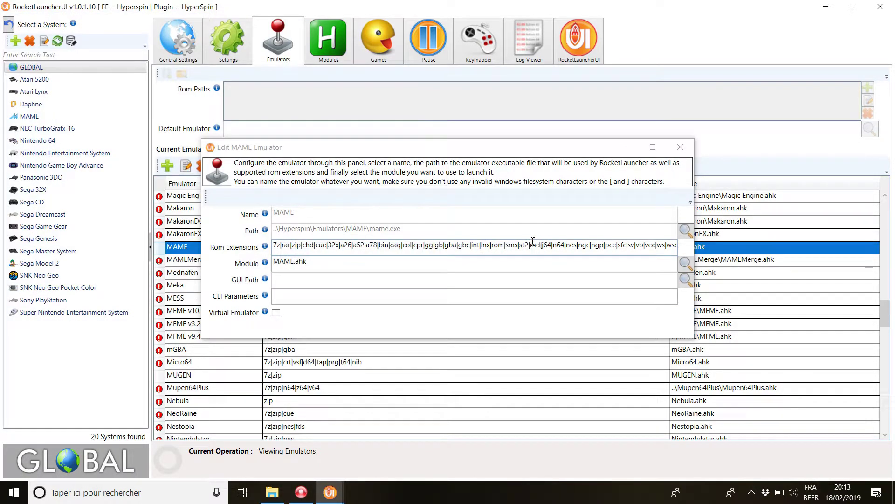
left_click(680, 147)
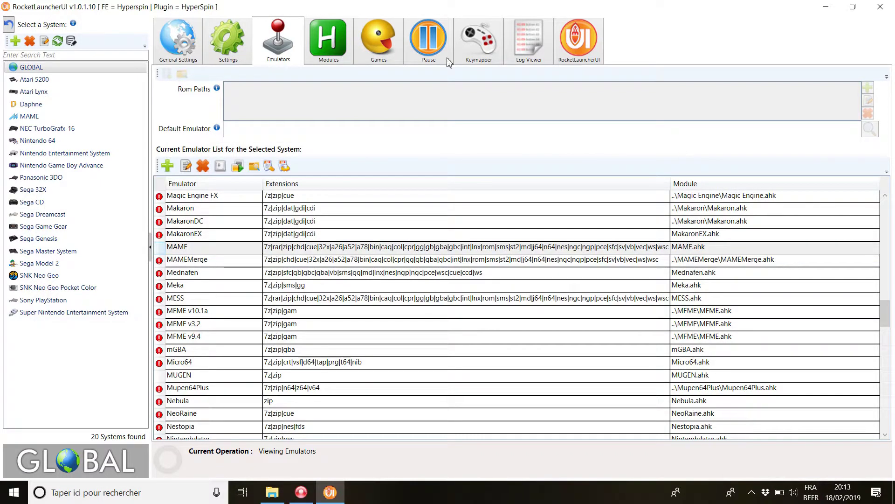
Select the MAME system and remove its existing ROM path ..\Hyperspin\Emulators\Mame\roms
left_click(29, 116)
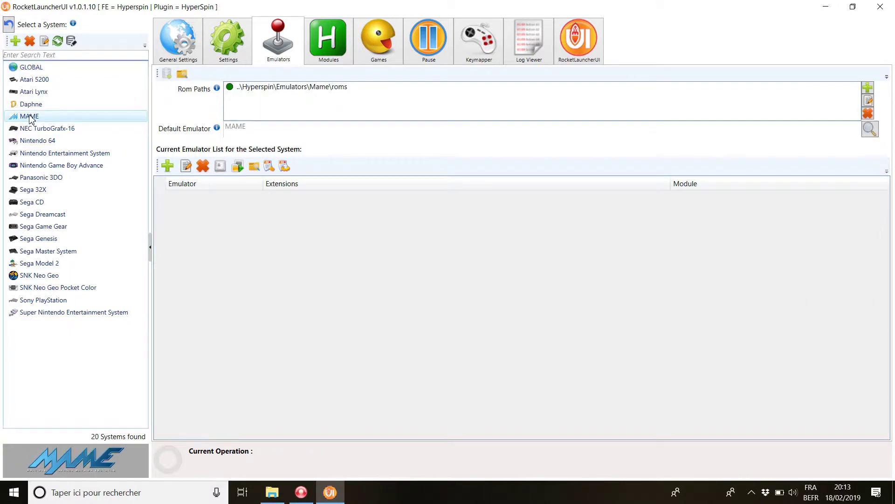
left_click(869, 114)
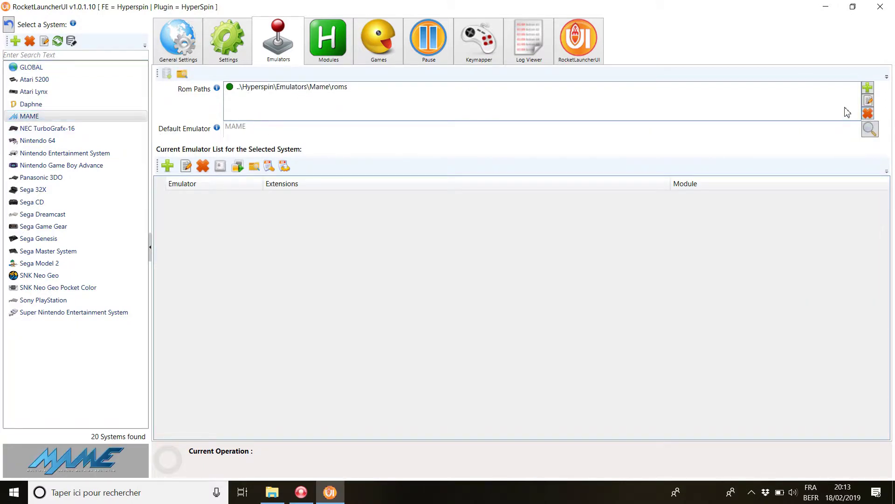
left_click(265, 87)
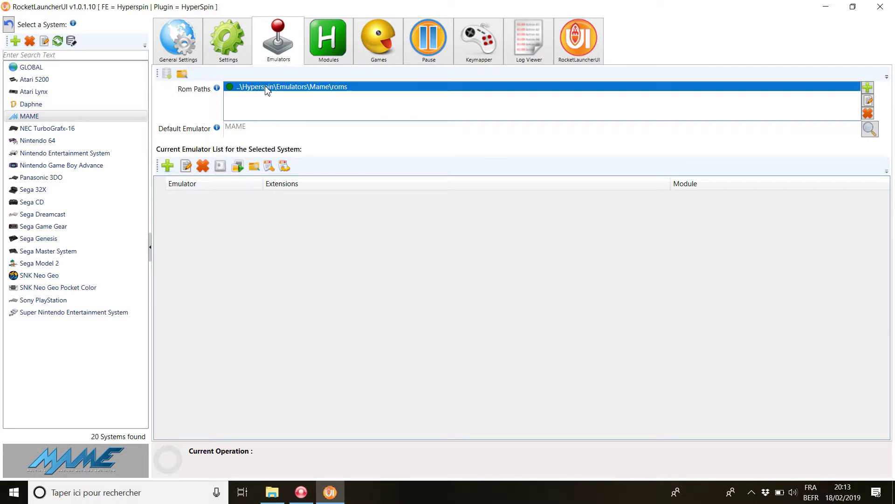
left_click(869, 114)
left_click(467, 286)
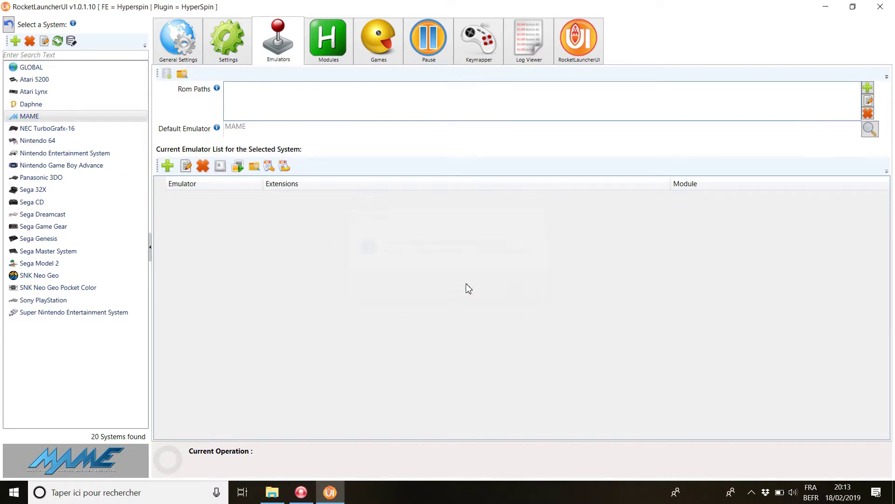
Add the roms folder in Hyperspin\Emulators\MAME as the MAME system's ROM path
left_click(865, 90)
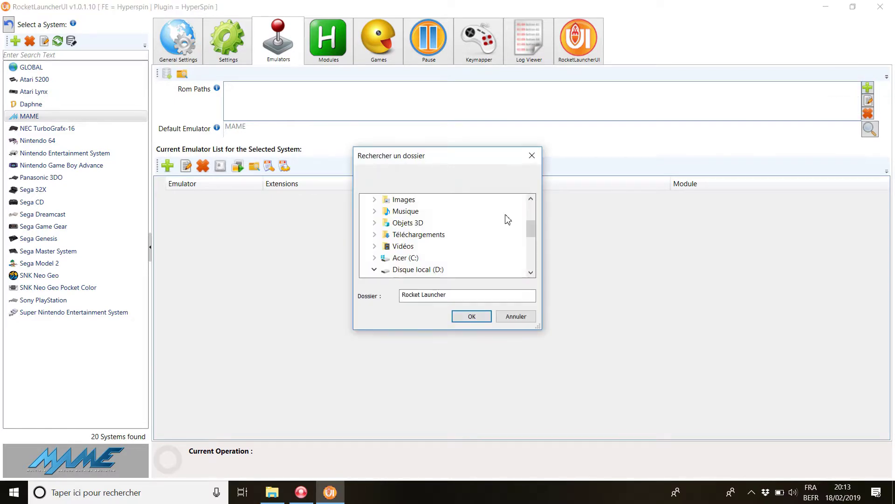
left_click_drag(531, 228, 530, 241)
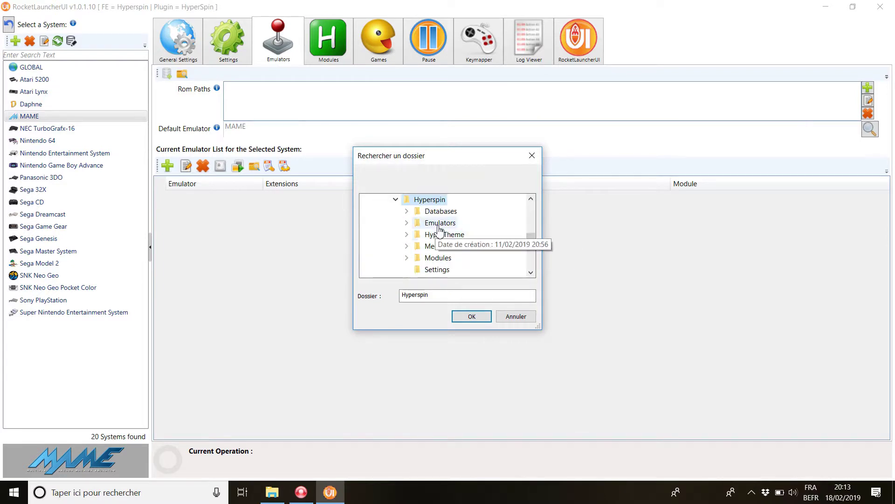
left_click(437, 223)
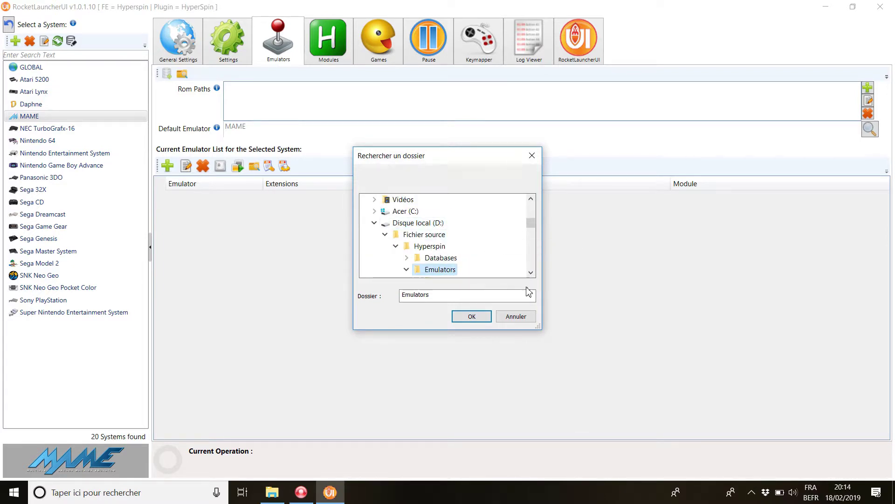
left_click(531, 273)
left_click(531, 273)
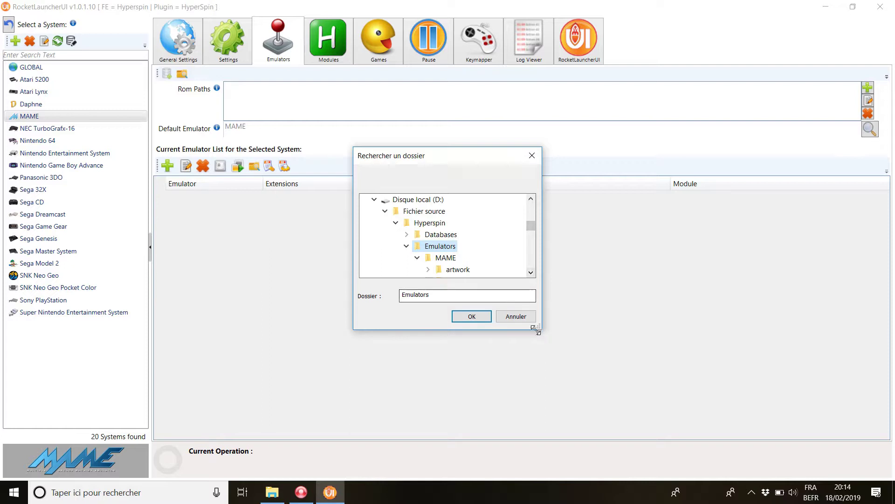
left_click_drag(537, 327, 705, 415)
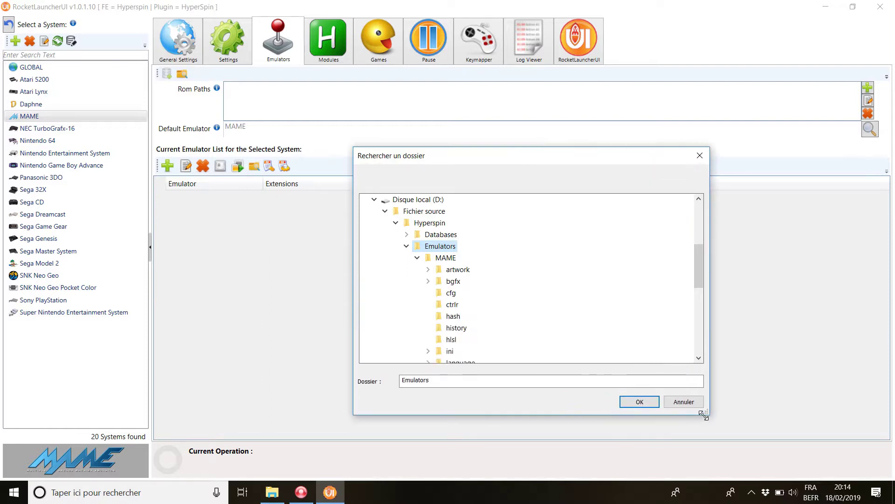
left_click(442, 258)
left_click_drag(703, 274, 702, 311)
left_click(460, 269)
left_click(650, 402)
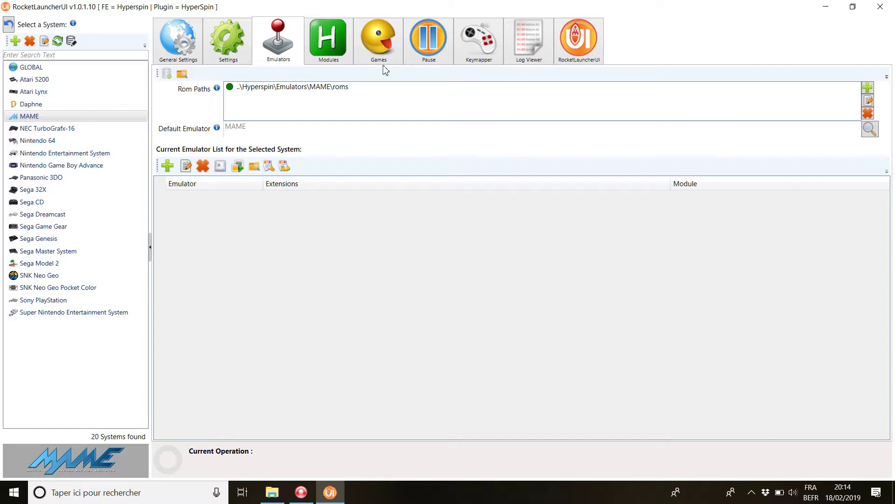
Run a system audit of the MAME games and select the 88games entry in the list
left_click(383, 39)
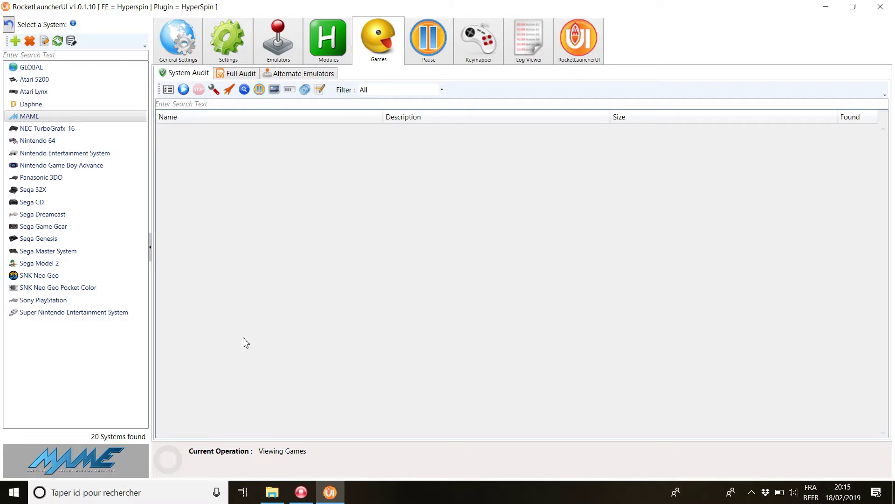
left_click(184, 92)
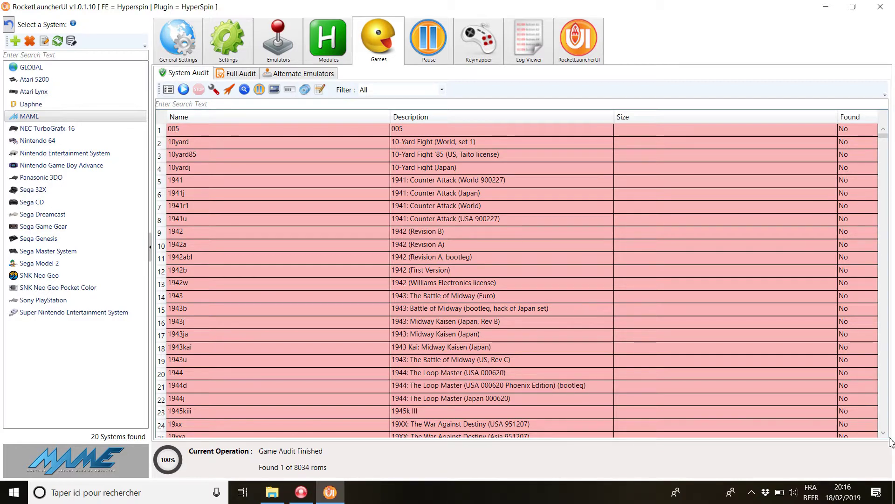
left_click_drag(883, 435, 882, 435)
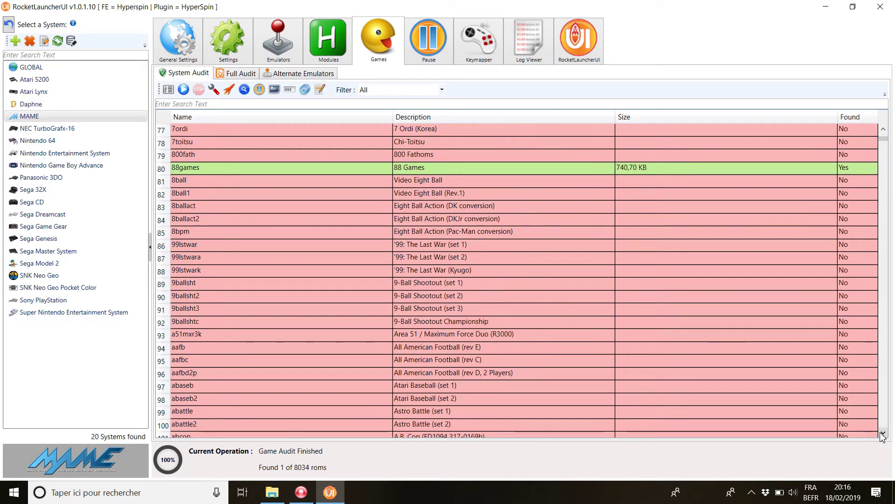
left_click(232, 167)
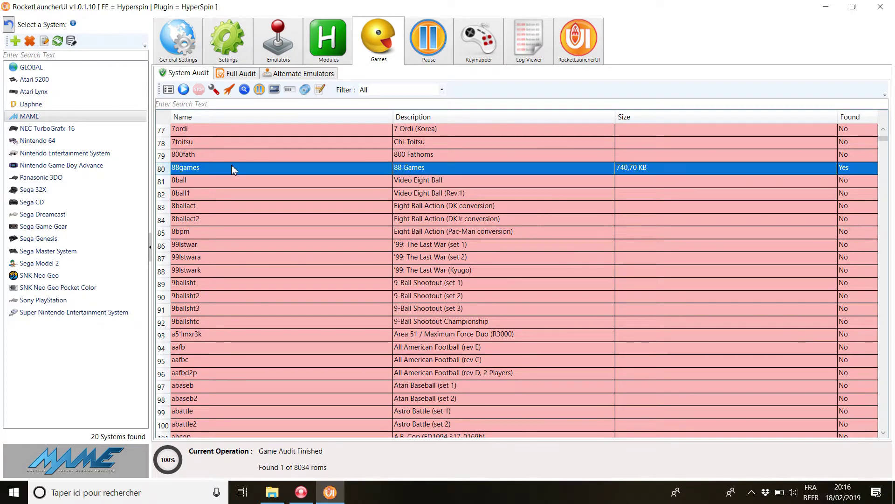
left_click(208, 205)
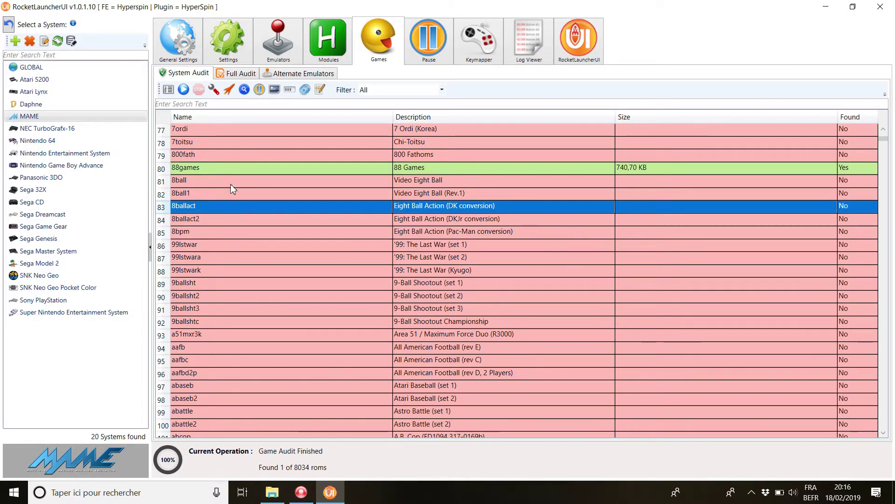
left_click(225, 167)
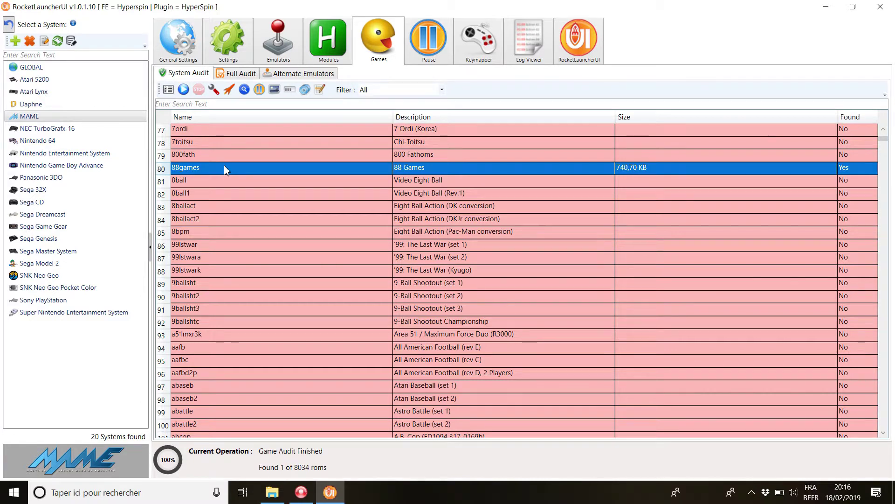
Test-launch 88games, quit the game and close RocketLauncherUI
left_click(229, 87)
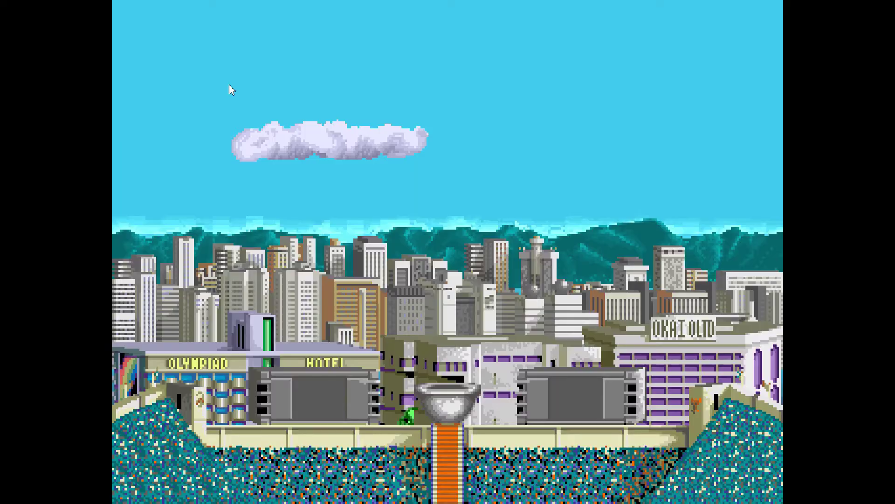
key("Escape")
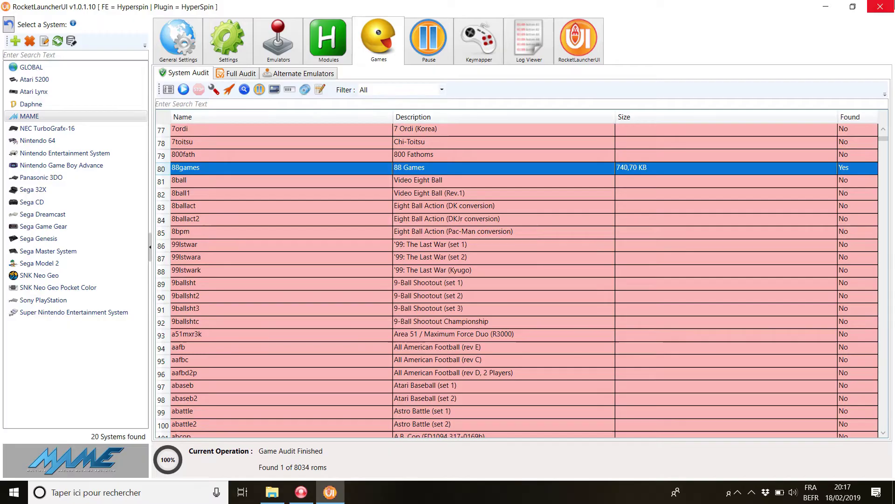
left_click(881, 7)
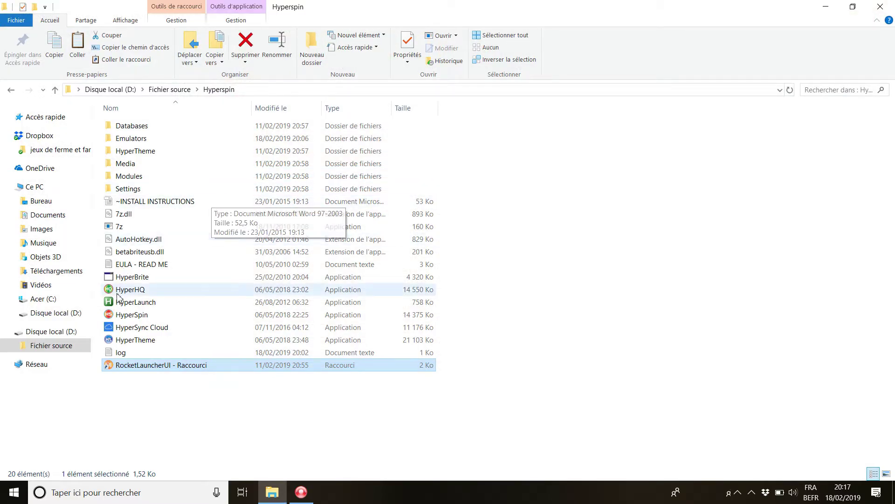
Run 88 Games from the MAME wheel in HyperSpin and exit HyperSpin
double_click(126, 317)
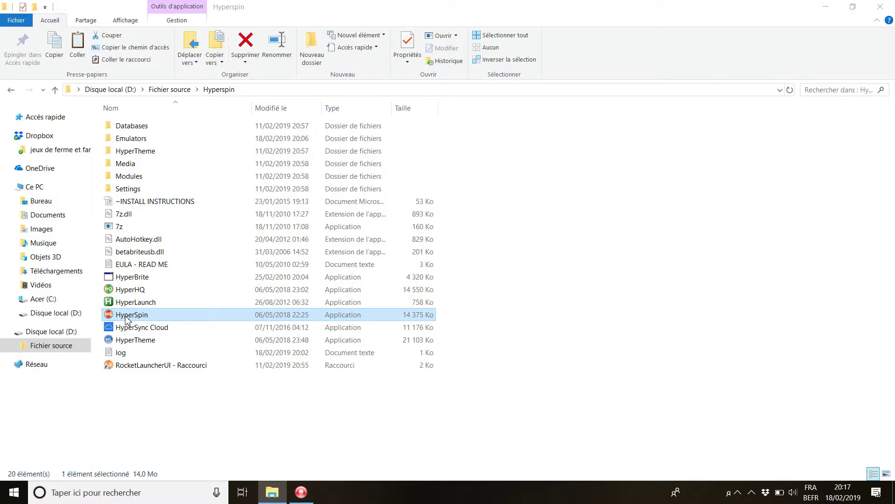
double_click(127, 315)
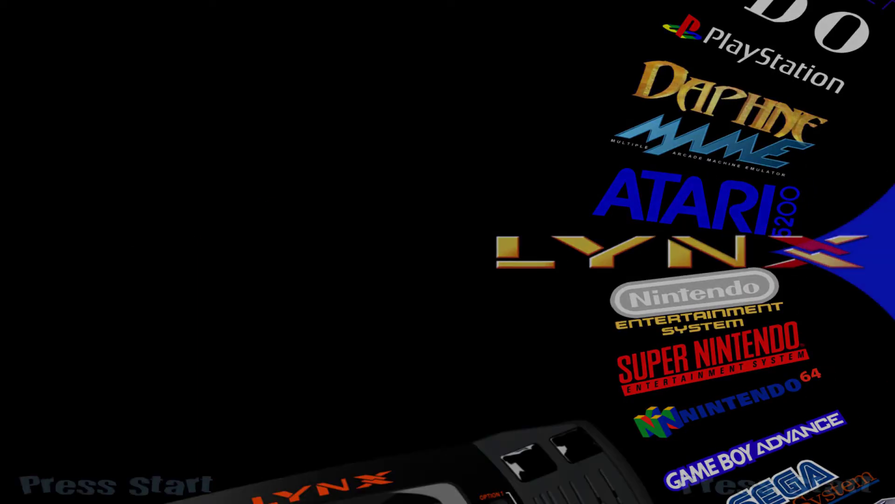
key("Up")
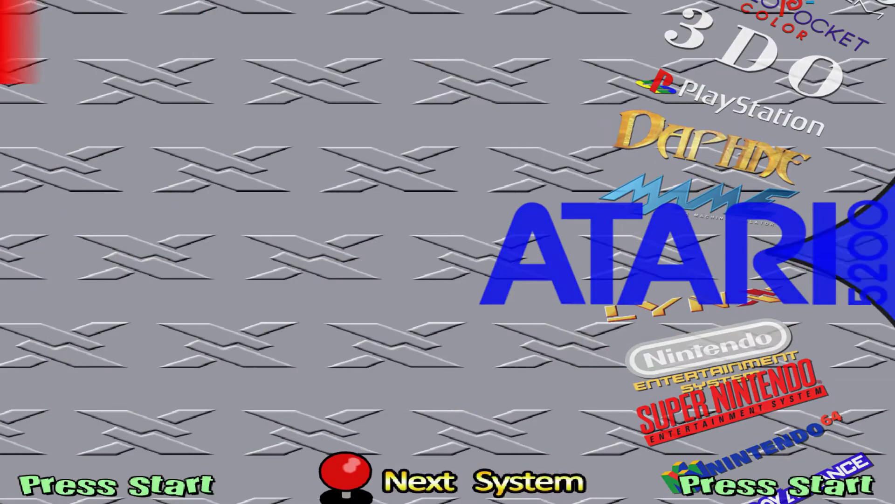
key("Up")
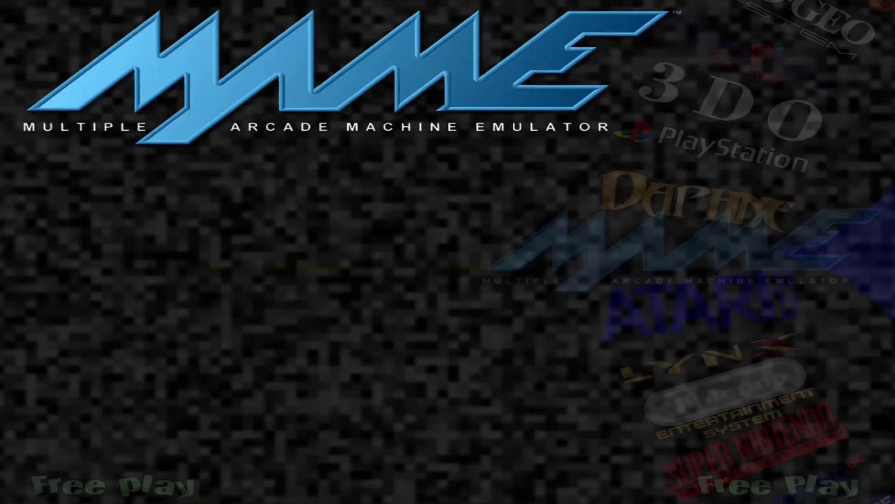
key("Return")
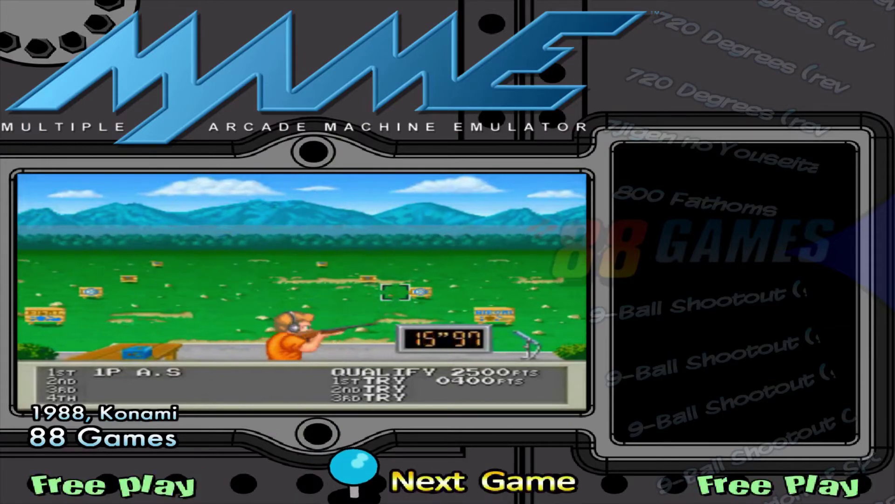
key("Return")
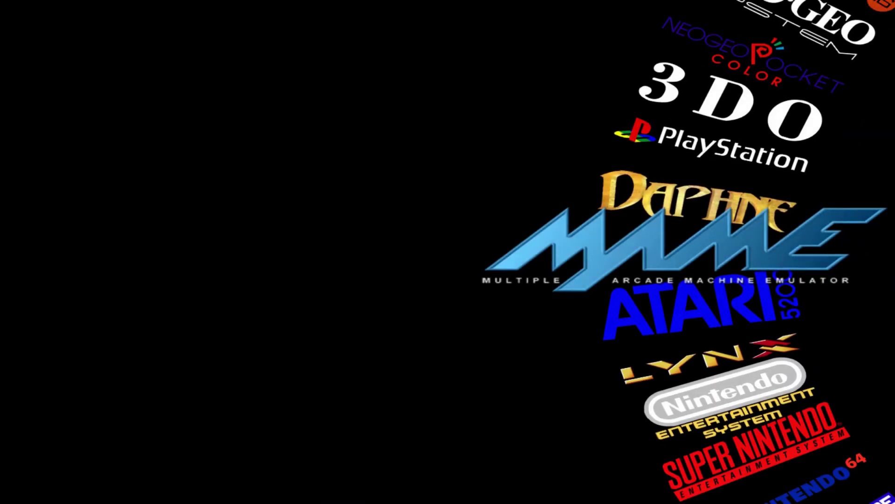
key("Escape")
key("Return")
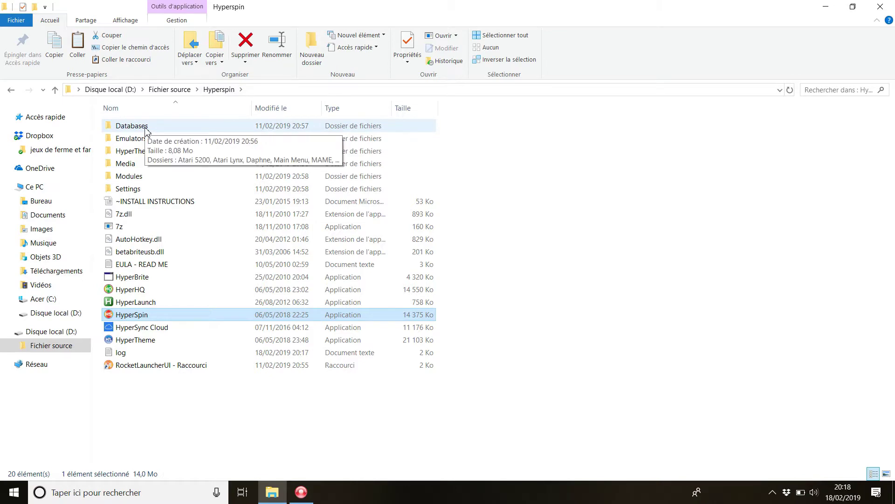
Open the MAME XML file from Hyperspin\Databases\MAME in Notepad and maximize its window
double_click(145, 130)
double_click(126, 176)
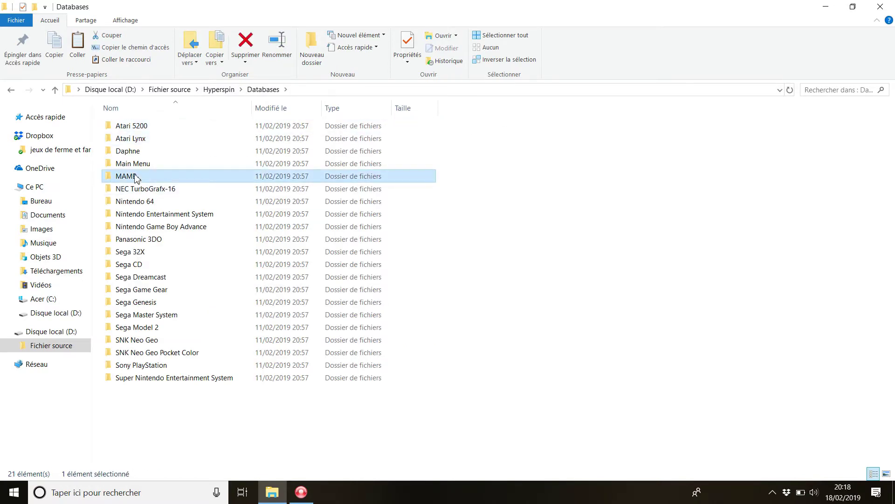
left_click(8, 93)
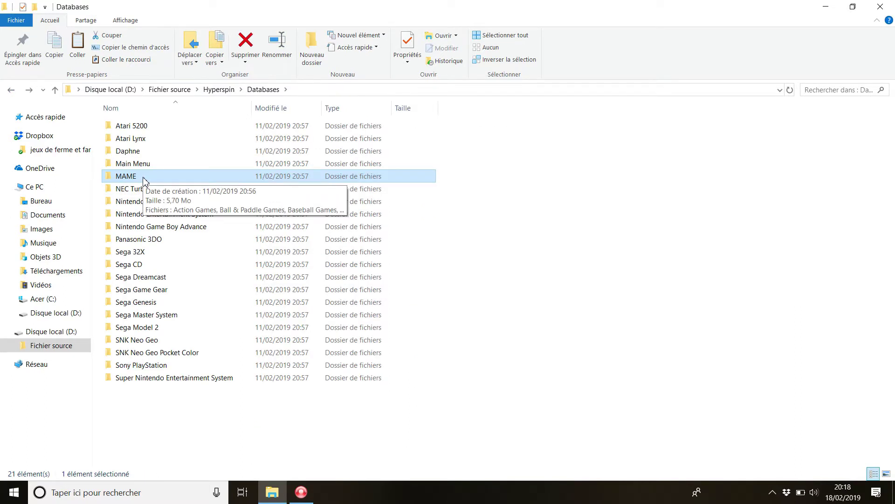
double_click(142, 180)
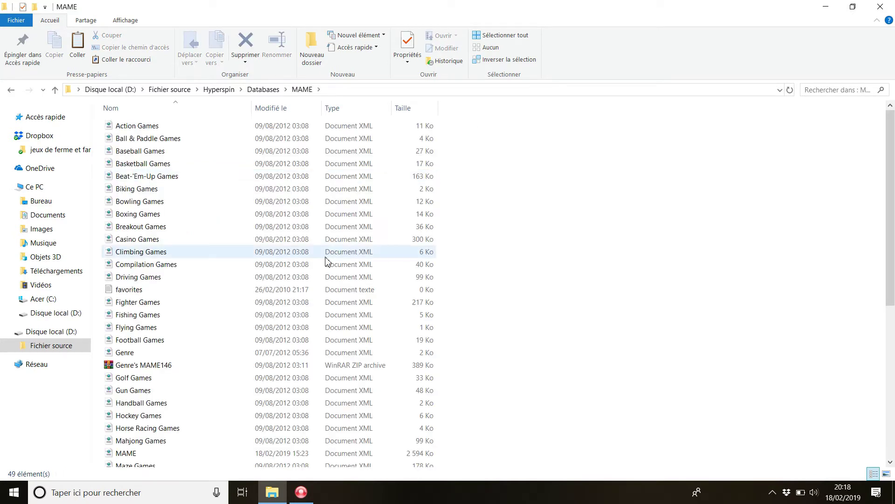
left_click_drag(888, 133, 888, 240)
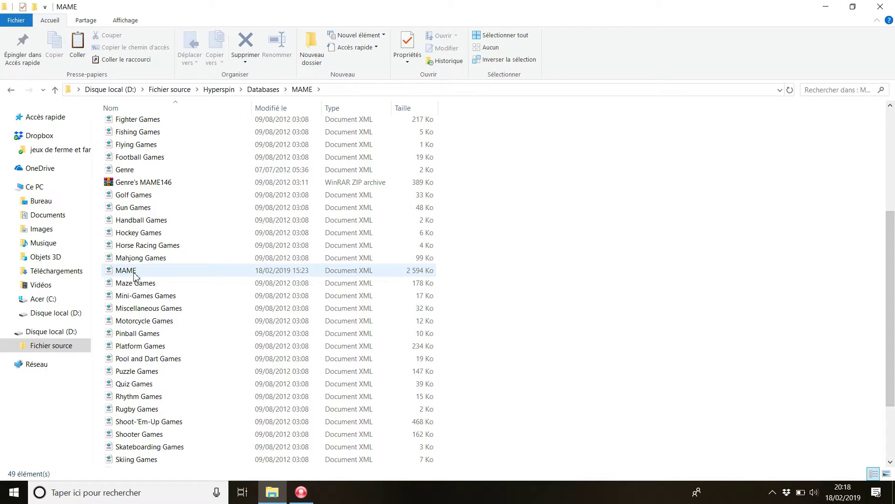
left_click(135, 275)
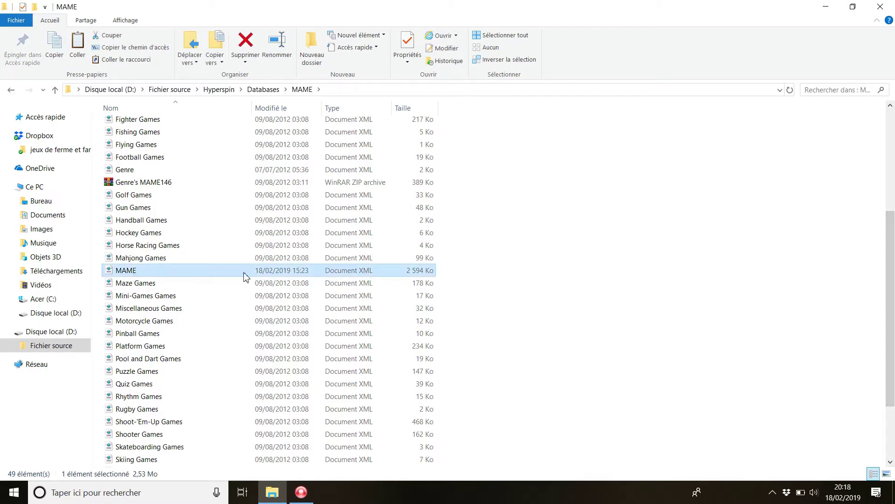
right_click(160, 275)
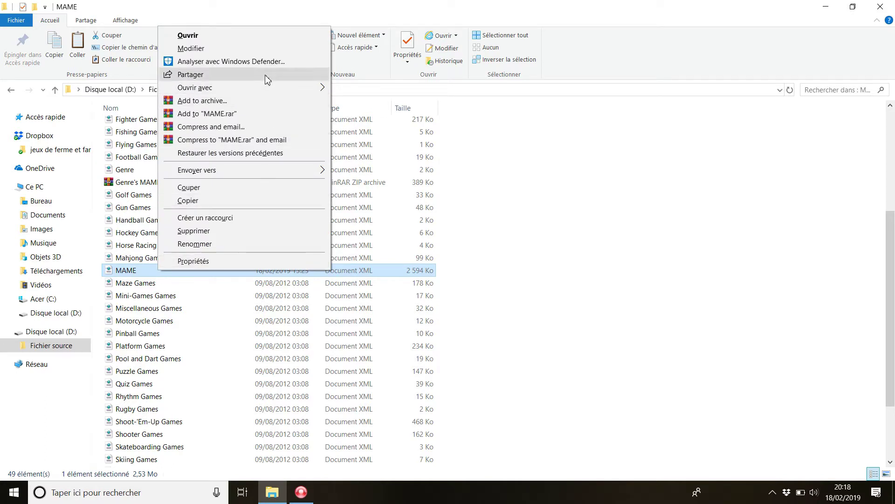
mouse_move(259, 90)
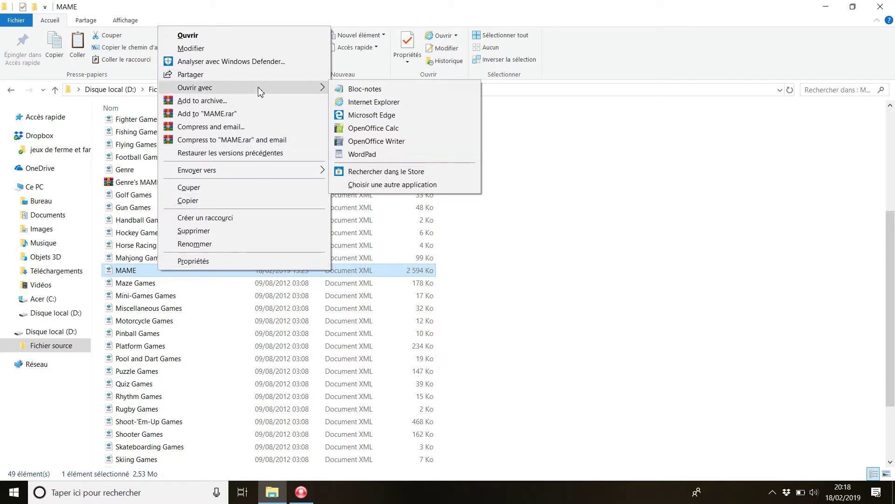
left_click(359, 90)
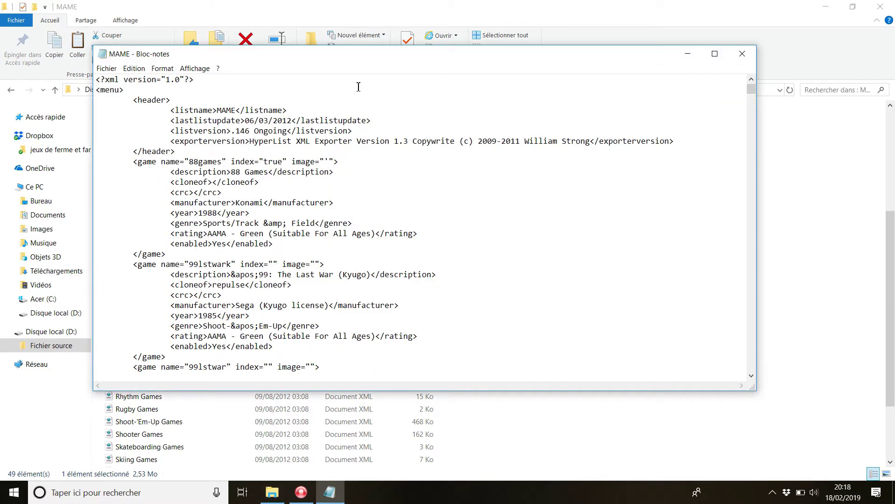
left_click(716, 54)
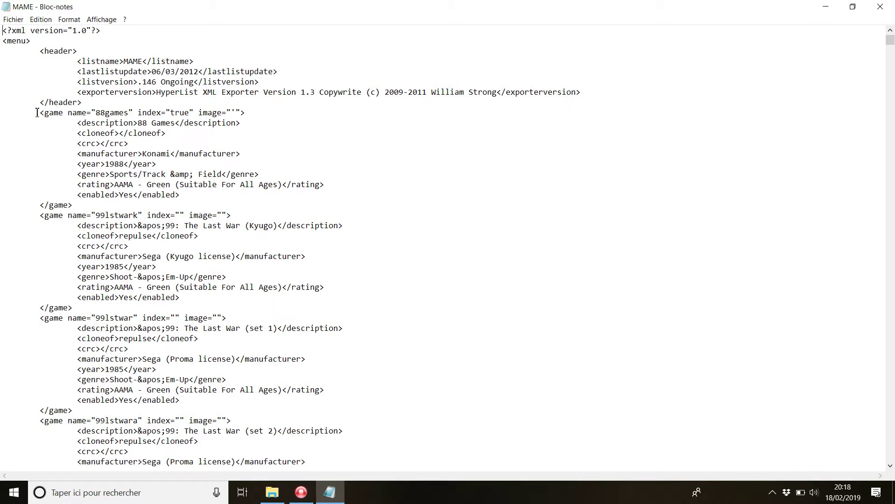
Examine the first game block in the MAME database and highlight its name value 88games
left_click_drag(39, 112, 113, 205)
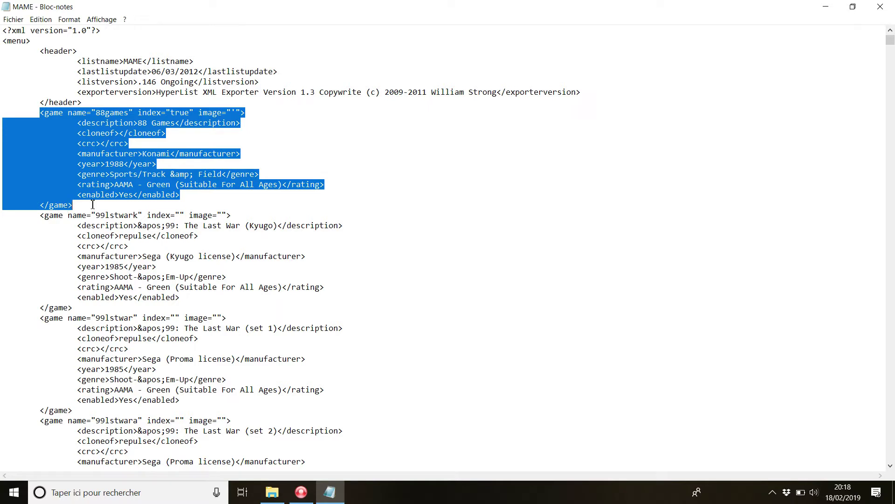
left_click(145, 206)
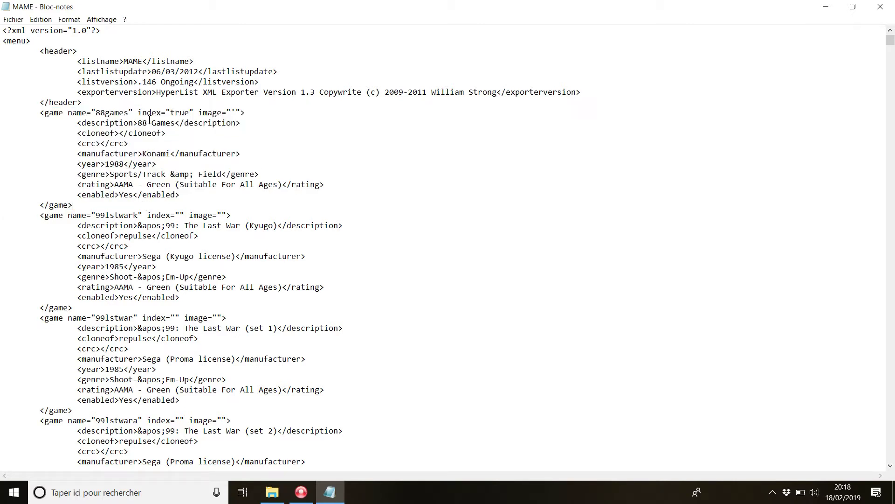
double_click(115, 114)
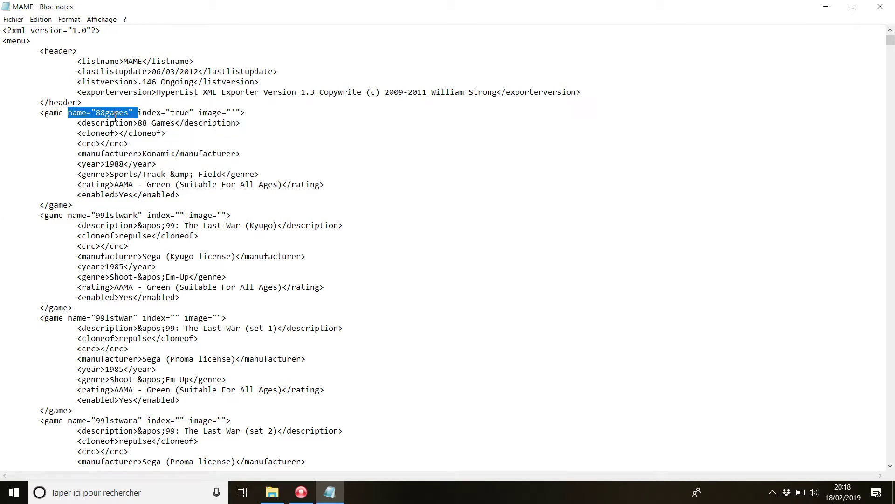
left_click(115, 118)
left_click(129, 113)
left_click_drag(129, 113, 96, 113)
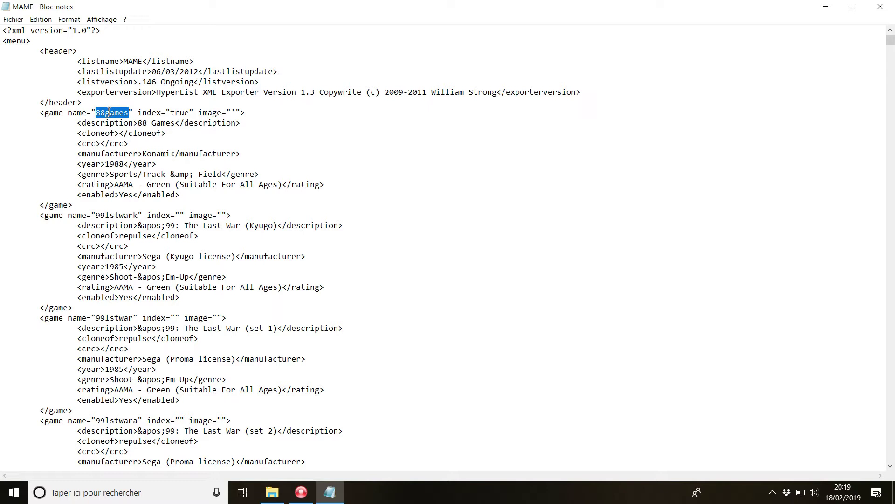
Insert a space into the first game's name value and restore it to 88games
left_click(106, 113)
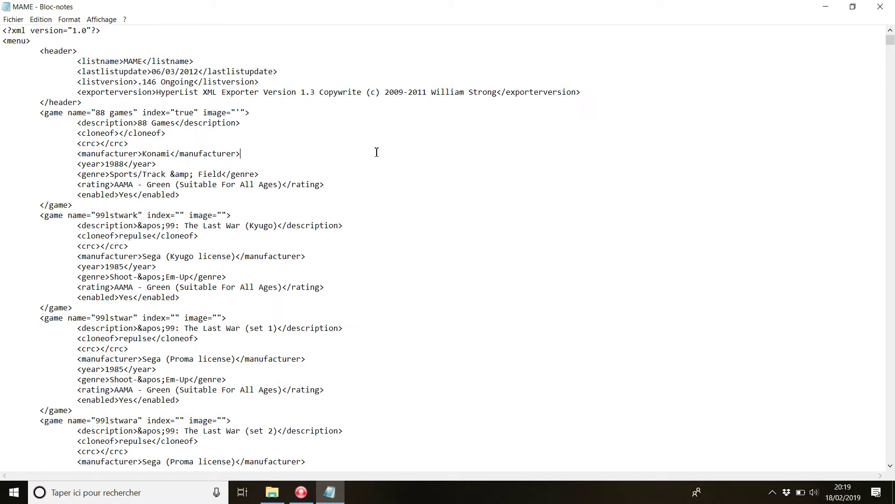
left_click(111, 113)
key("BackSpace")
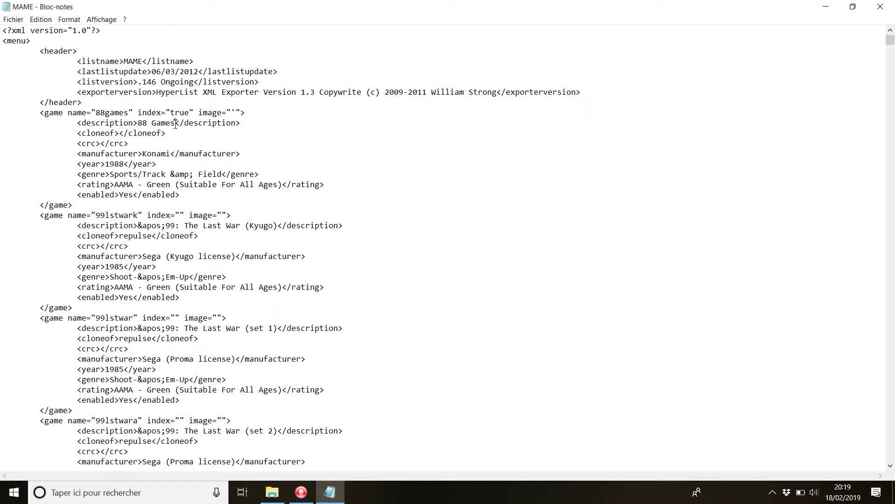
Highlight the description text 88 Games in the first game block and close the MAME file
left_click_drag(176, 124, 138, 124)
left_click(504, 369)
left_click(881, 6)
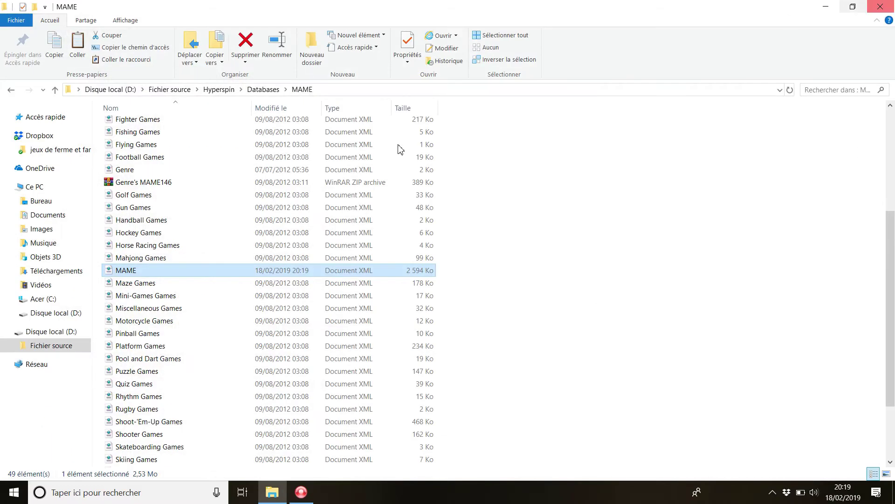
Copy the MAME XML file from Hyperspin\Databases\MAME and go to Rocket Launcher\RocketLauncherUI\Databases
right_click(125, 274)
left_click(177, 205)
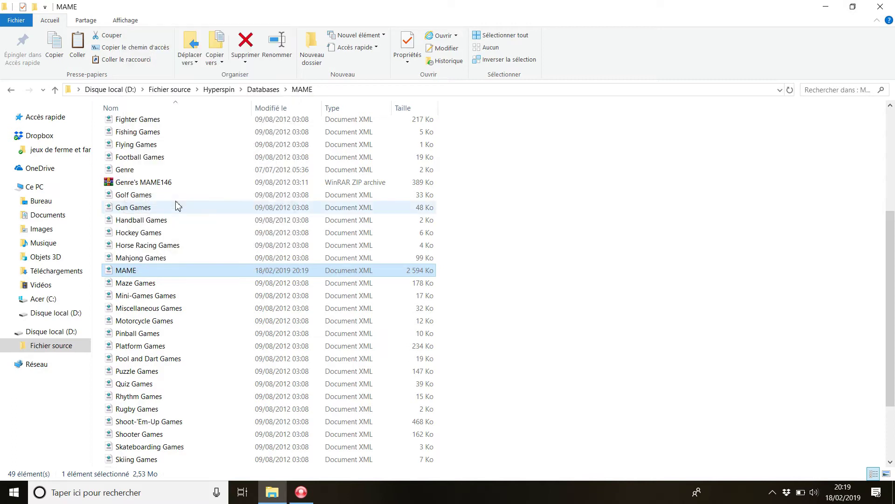
left_click(169, 91)
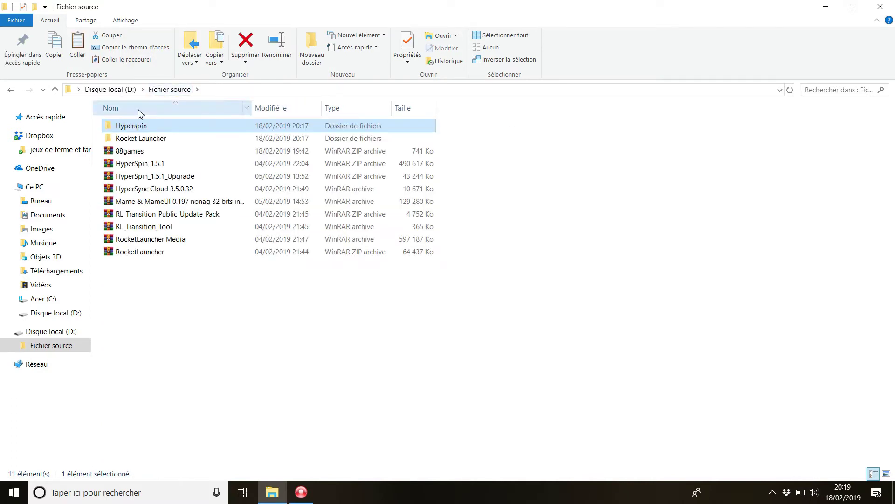
double_click(137, 140)
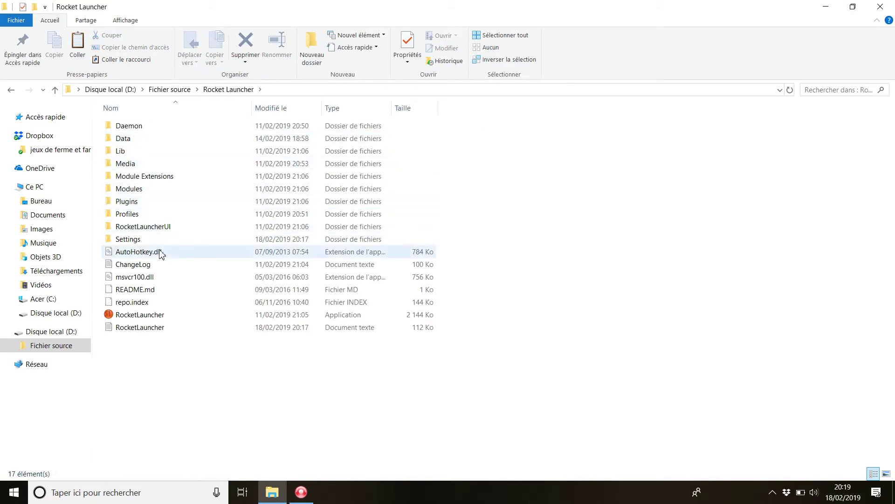
double_click(140, 228)
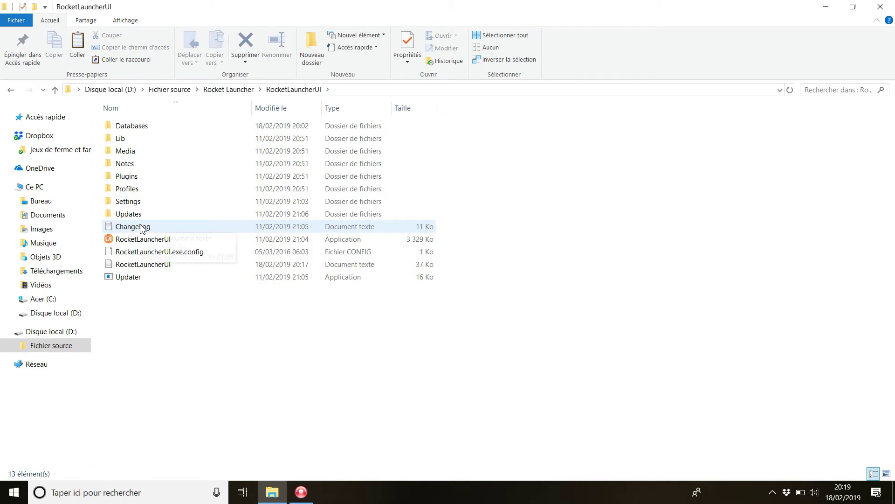
double_click(131, 127)
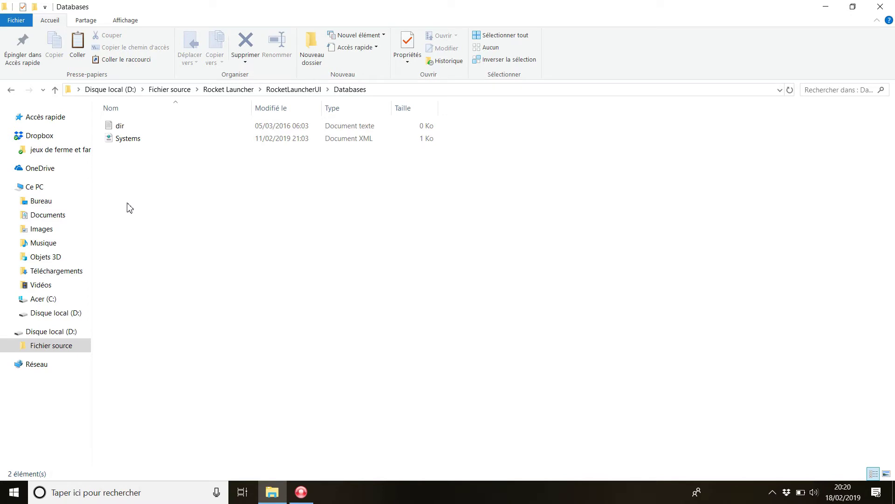
Create a folder named MAME in RocketLauncherUI\Databases
right_click(129, 208)
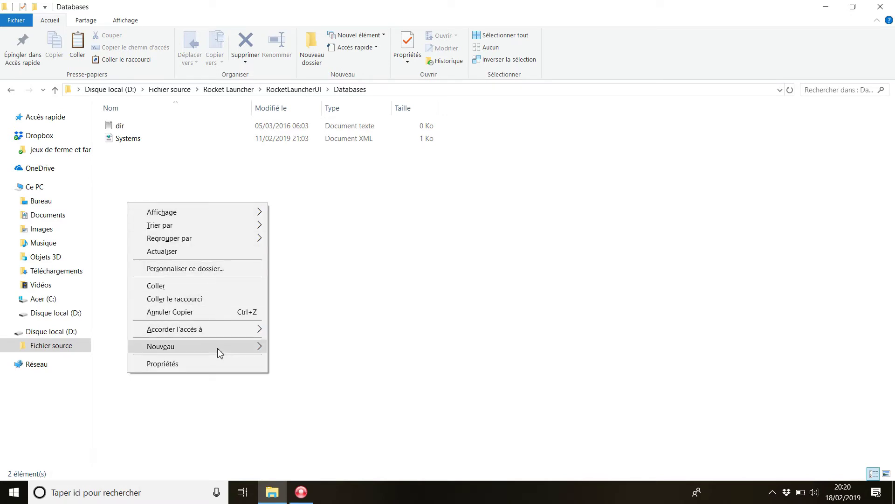
mouse_move(218, 349)
left_click(276, 352)
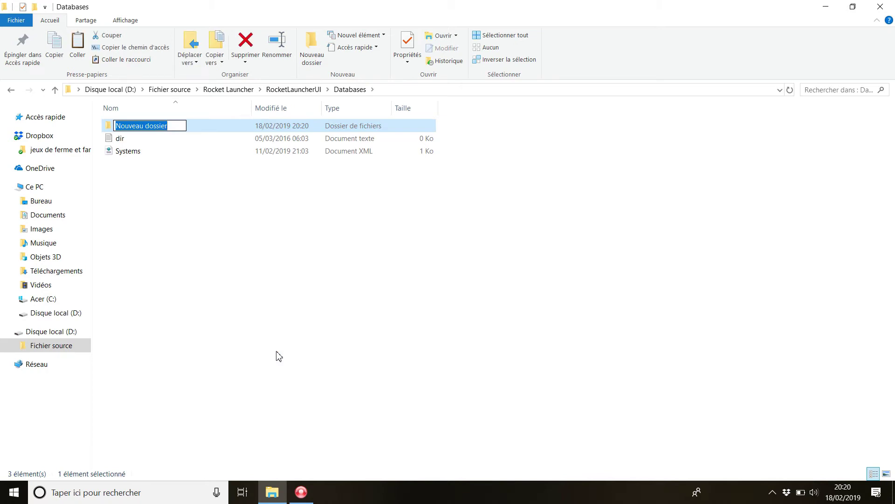
key("Caps_Lock")
type("MAME")
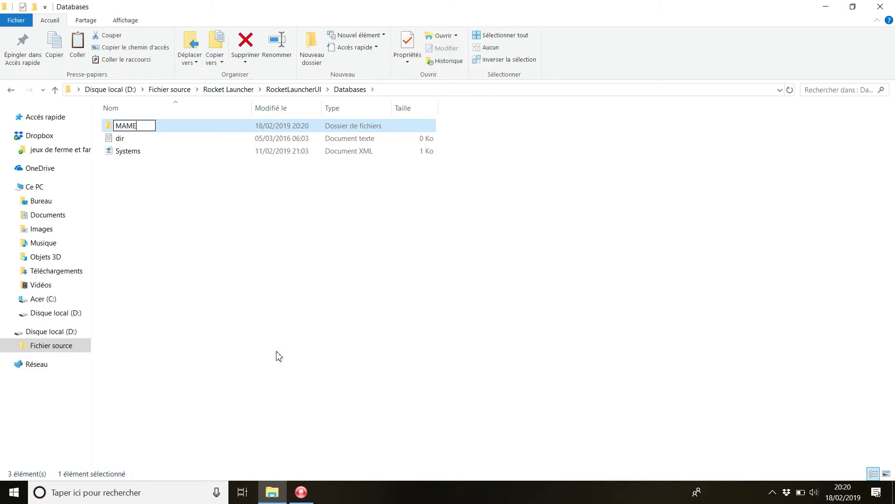
key("Return")
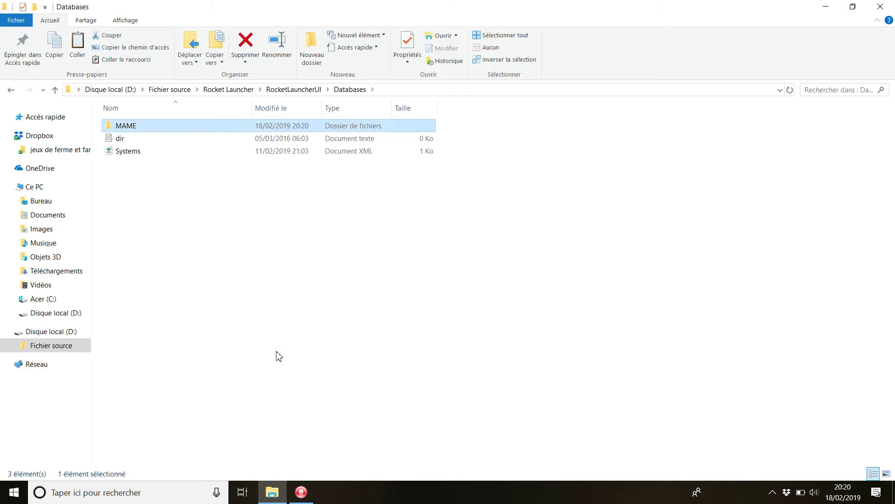
Paste the copied MAME XML file into the new RocketLauncherUI\Databases\MAME folder
double_click(160, 133)
right_click(159, 224)
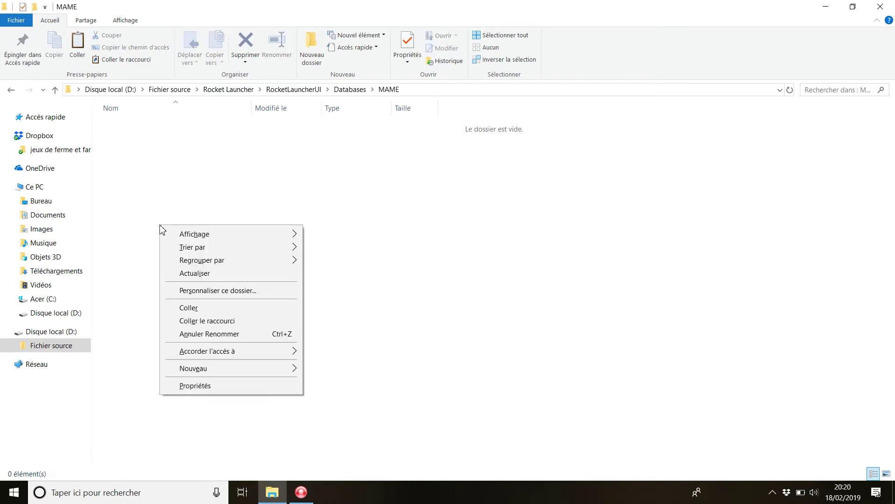
left_click(233, 309)
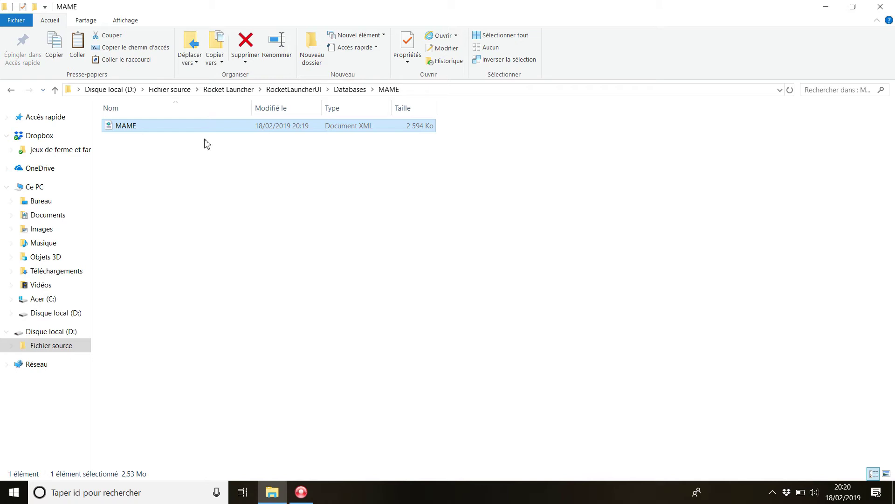
Start HyperSpin from the Hyperspin folder in Fichier source and run 88 Games from the MAME wheel
left_click(170, 90)
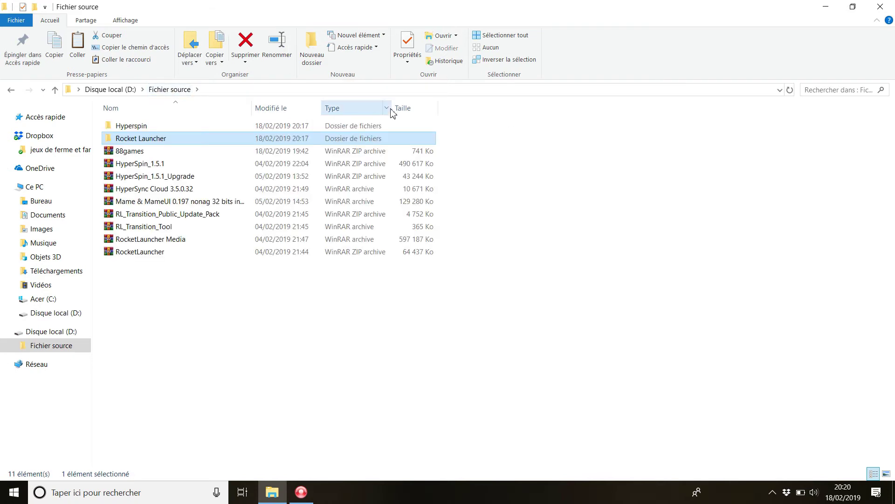
double_click(148, 125)
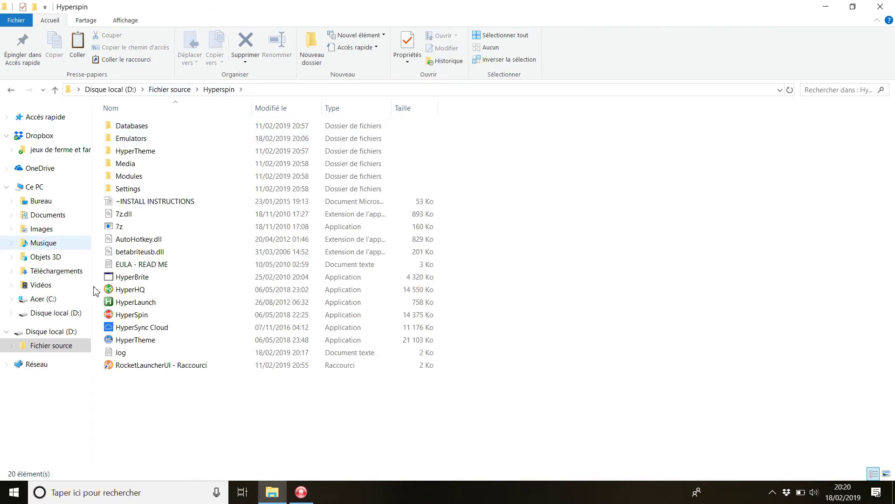
double_click(141, 319)
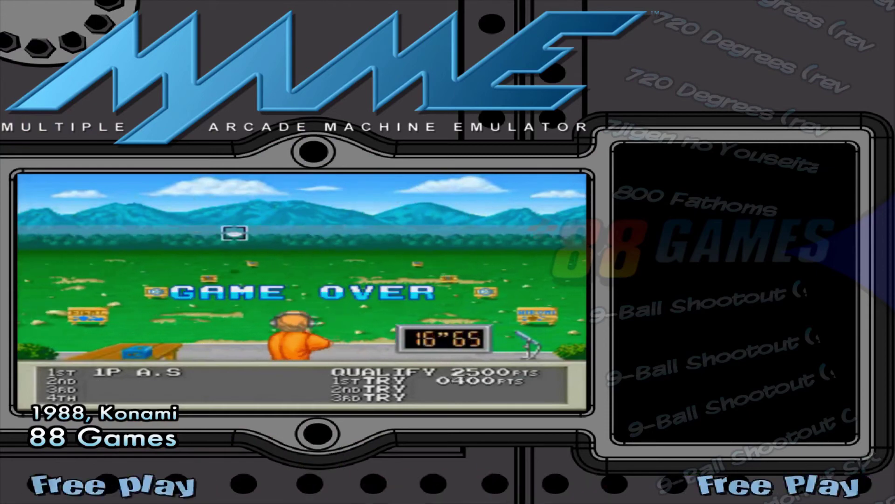
key("Return")
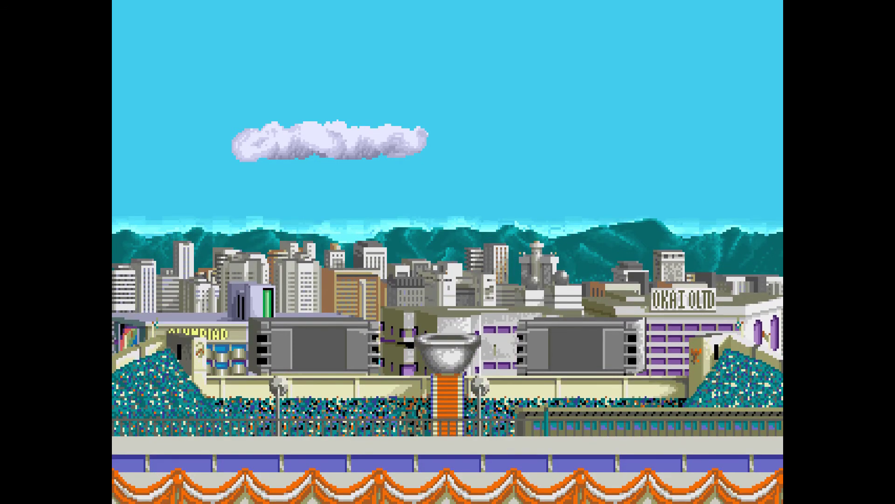
Quit 88 Games and HyperSpin, and close the Hyperspin folder window
key("Escape")
key("Escape")
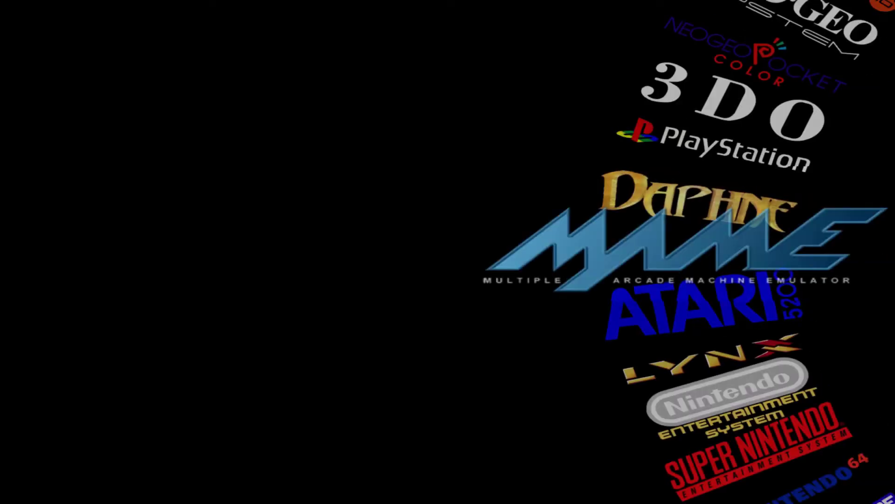
key("Escape")
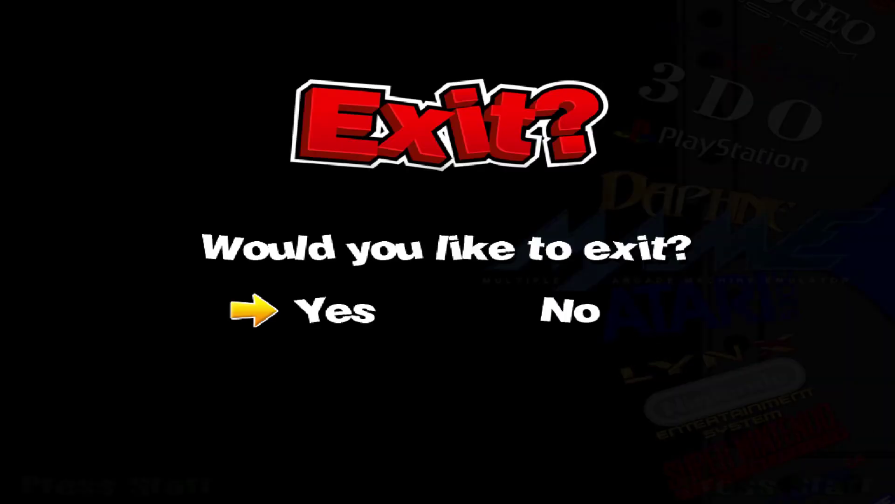
key("Return")
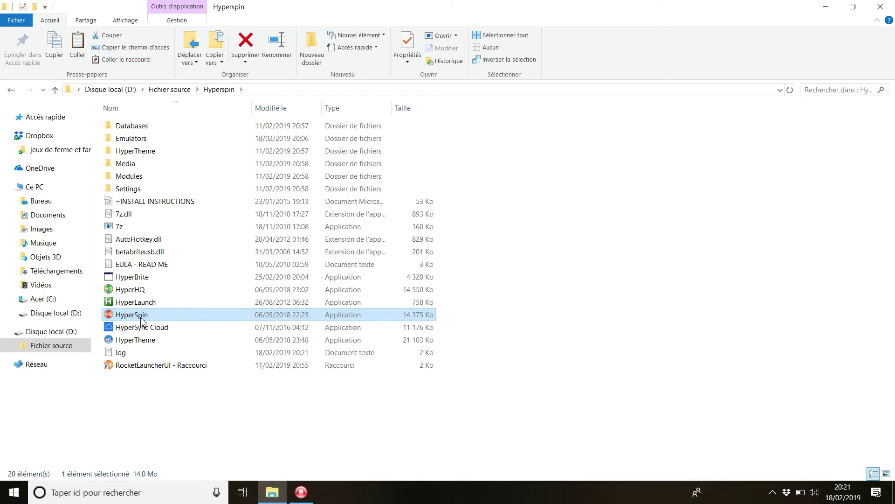
left_click(875, 6)
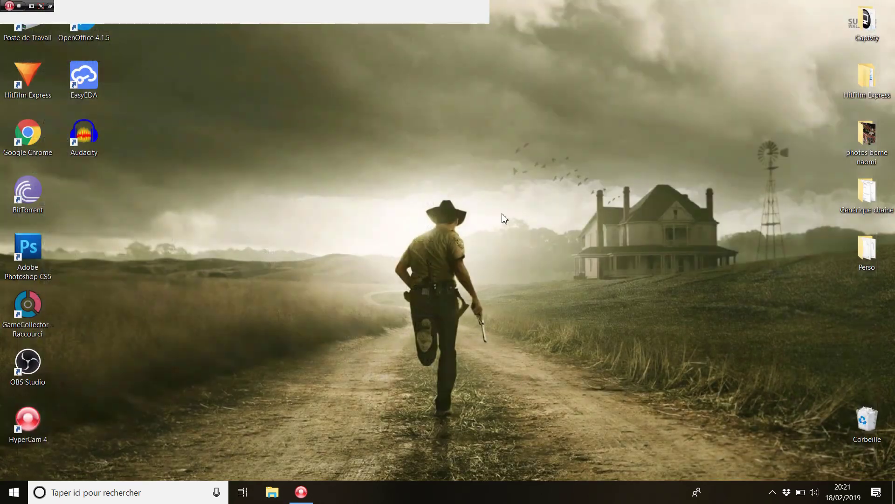